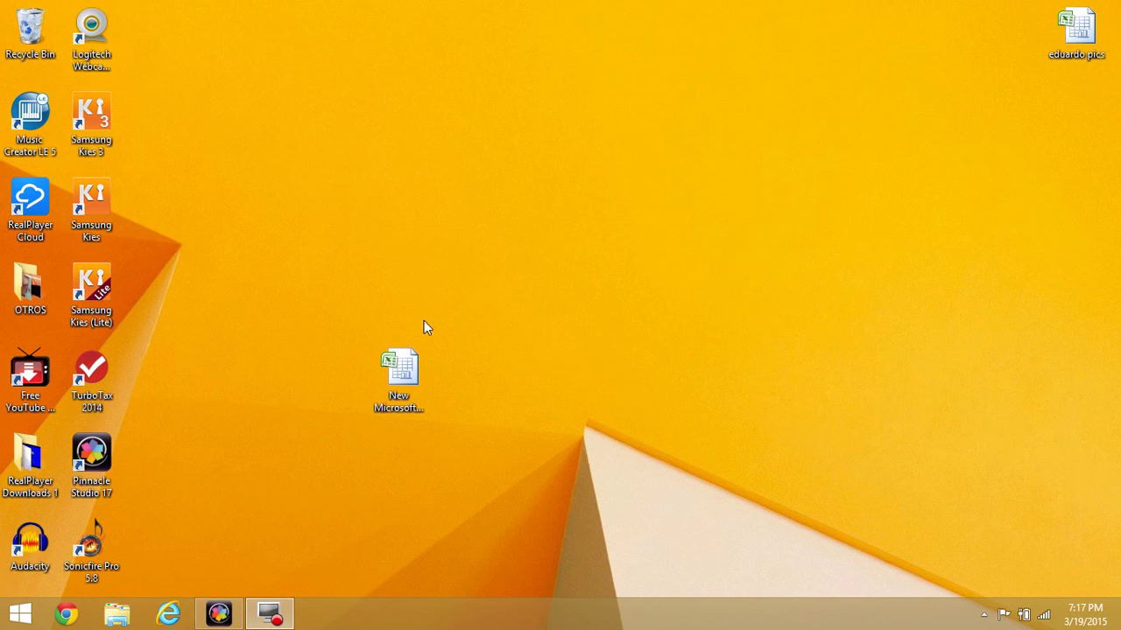
Open the New Microsoft Office Excel Worksheet file from the desktop in Excel
left_click(401, 382)
double_click(400, 377)
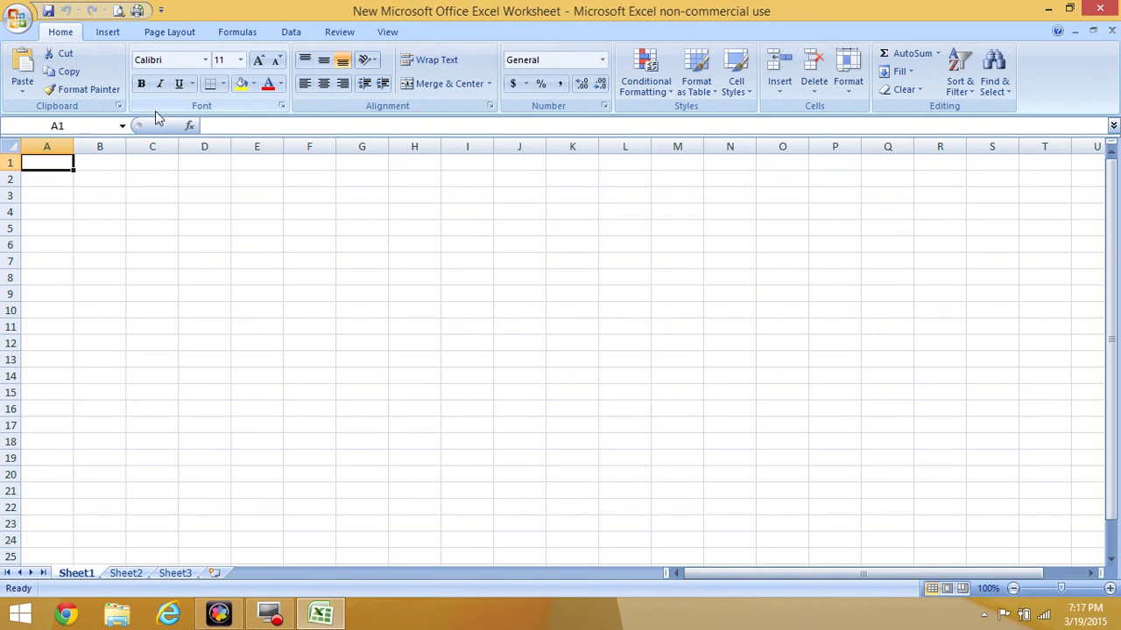
Insert the Wingdings 2 checkmark symbol into cell A1 through the Symbol dialog
left_click(52, 163)
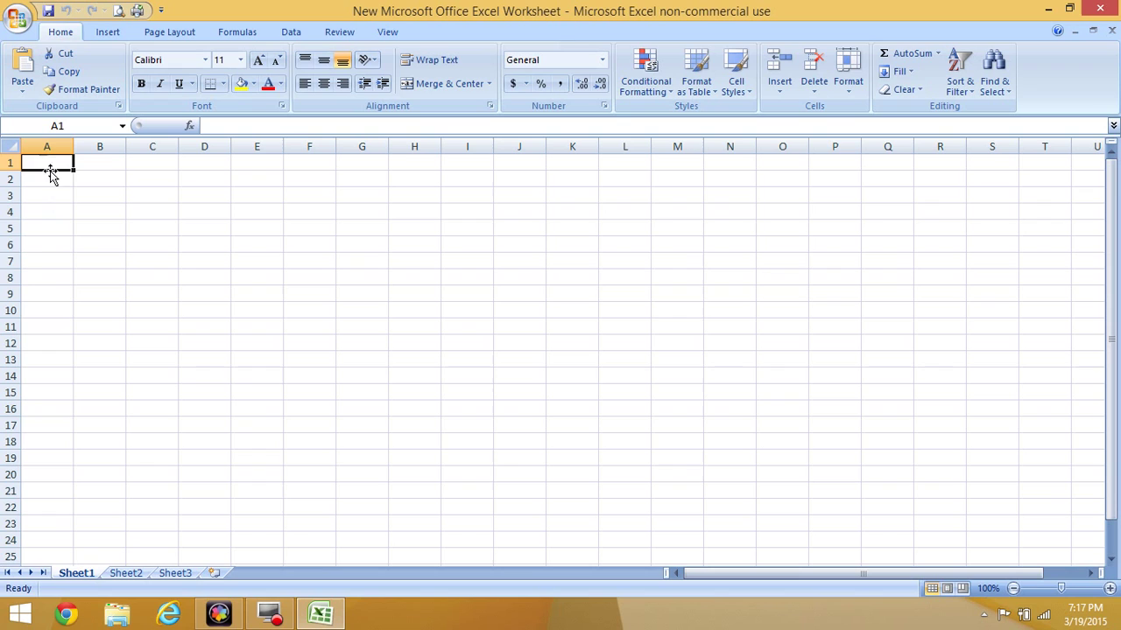
left_click(45, 156)
left_click(109, 32)
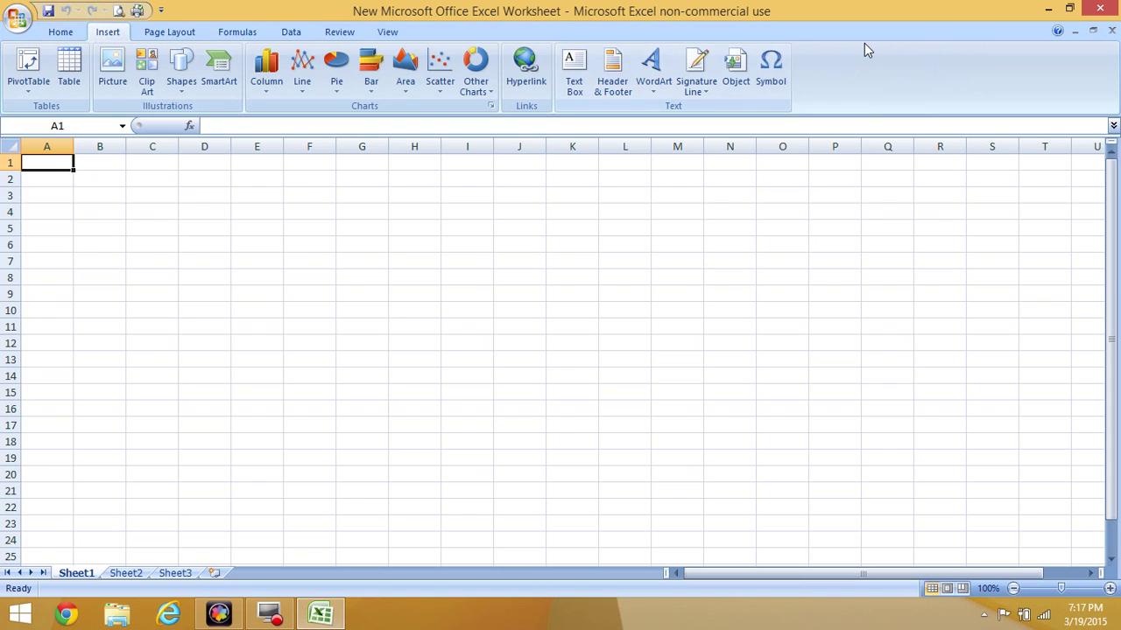
left_click(770, 75)
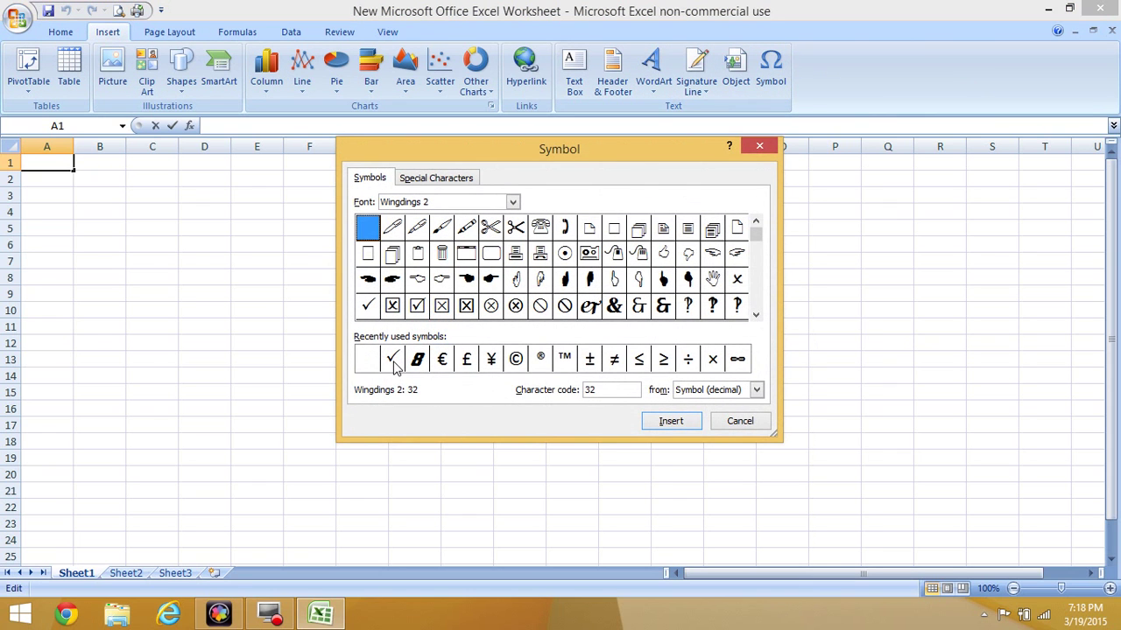
left_click(368, 307)
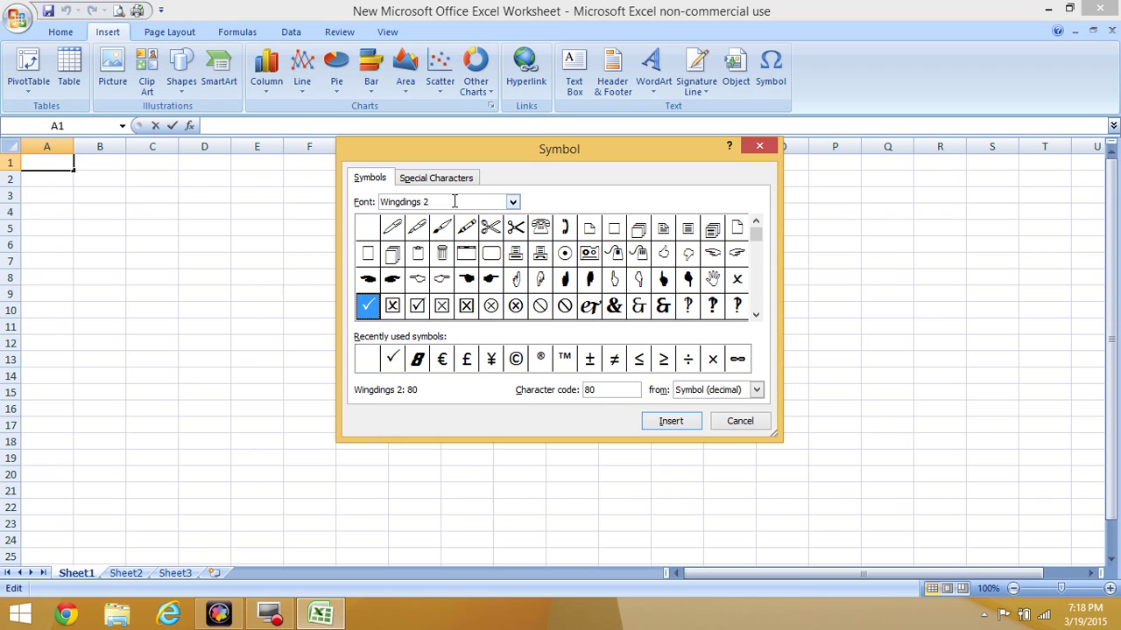
left_click(513, 204)
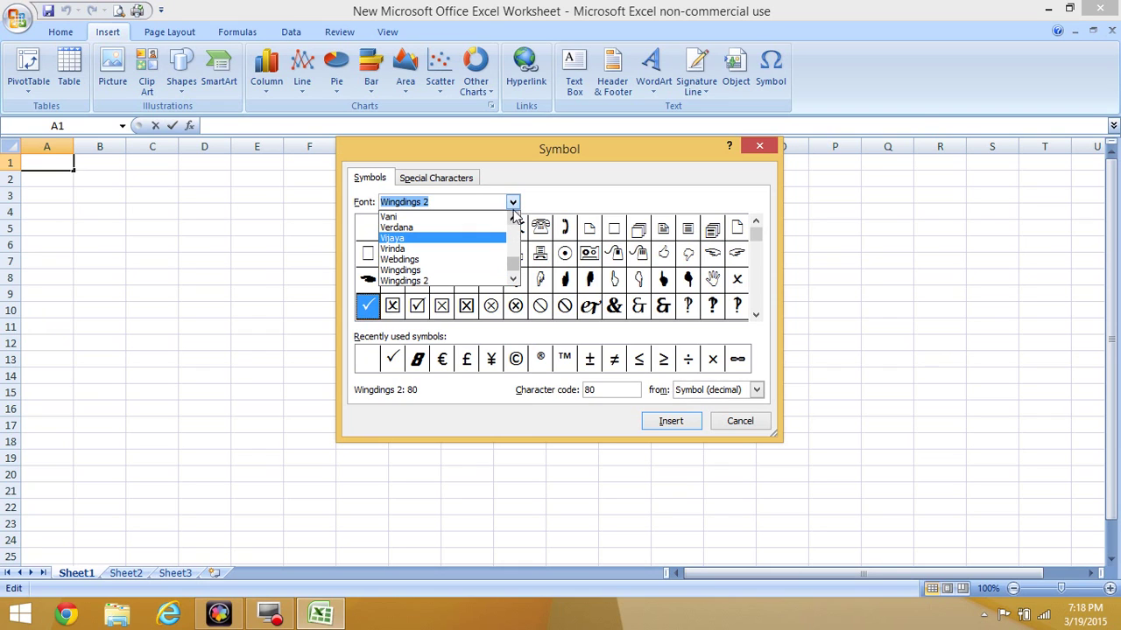
left_click(512, 202)
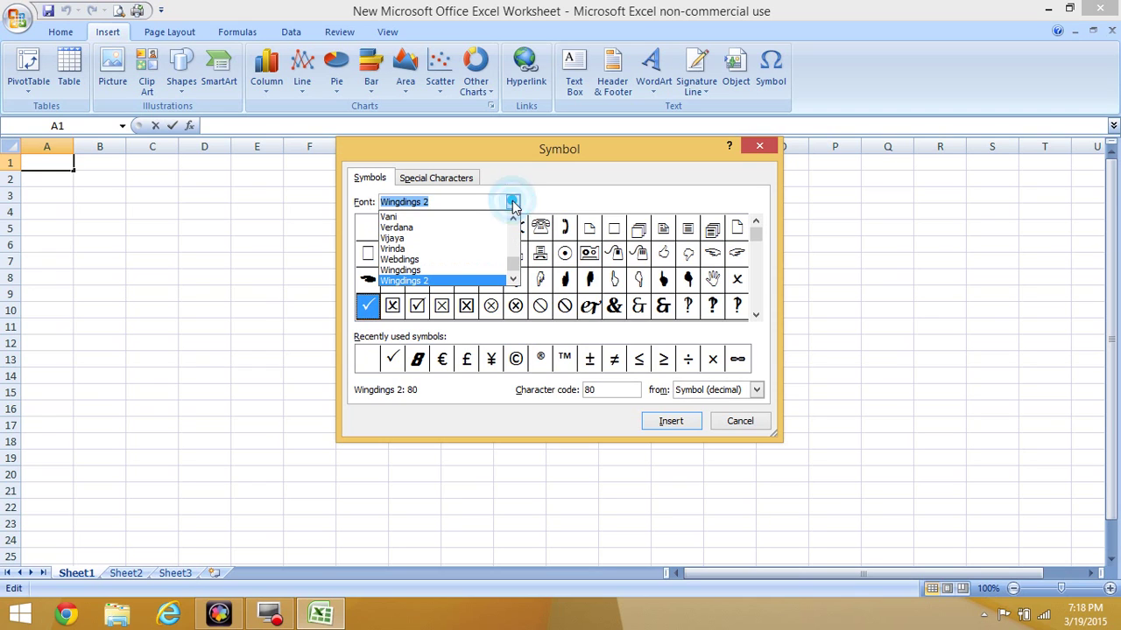
left_click(452, 281)
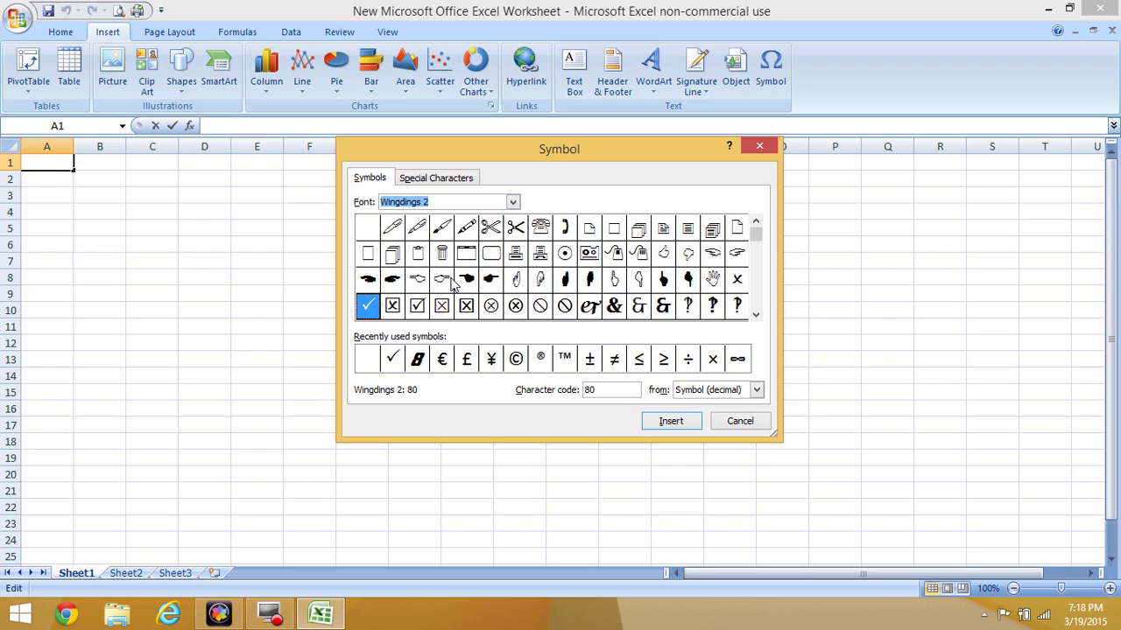
left_click(371, 315)
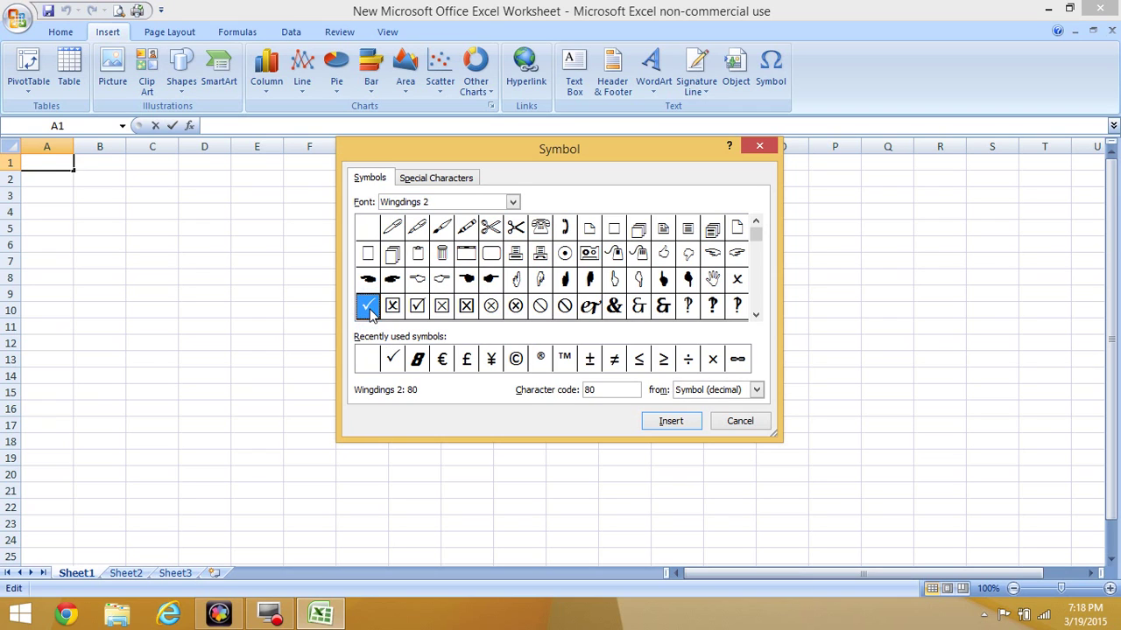
left_click(671, 422)
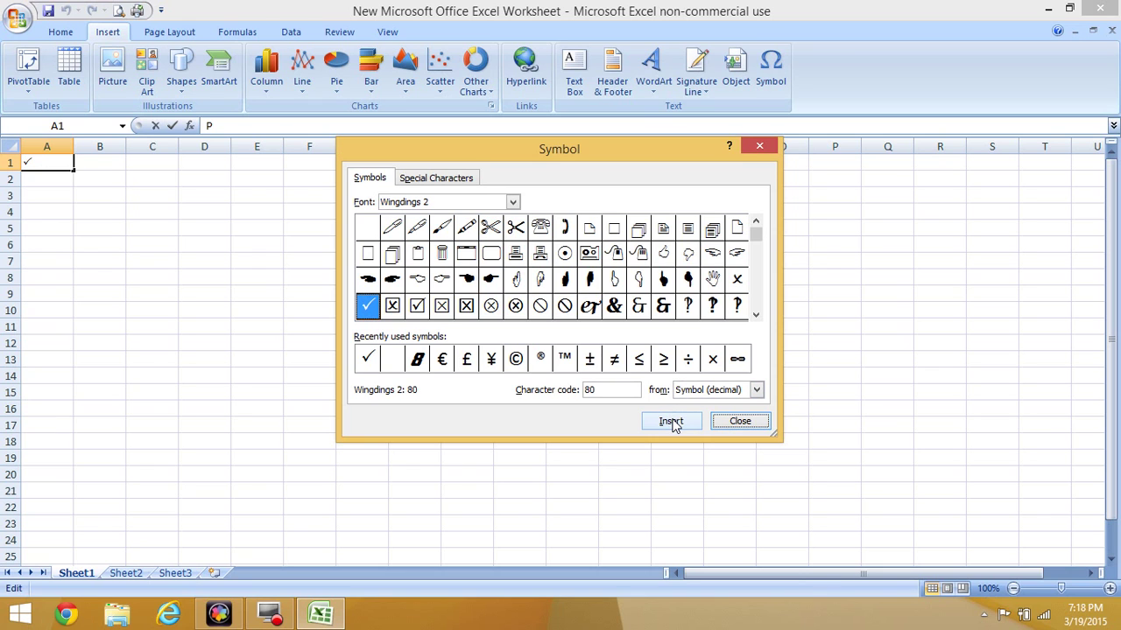
left_click(741, 422)
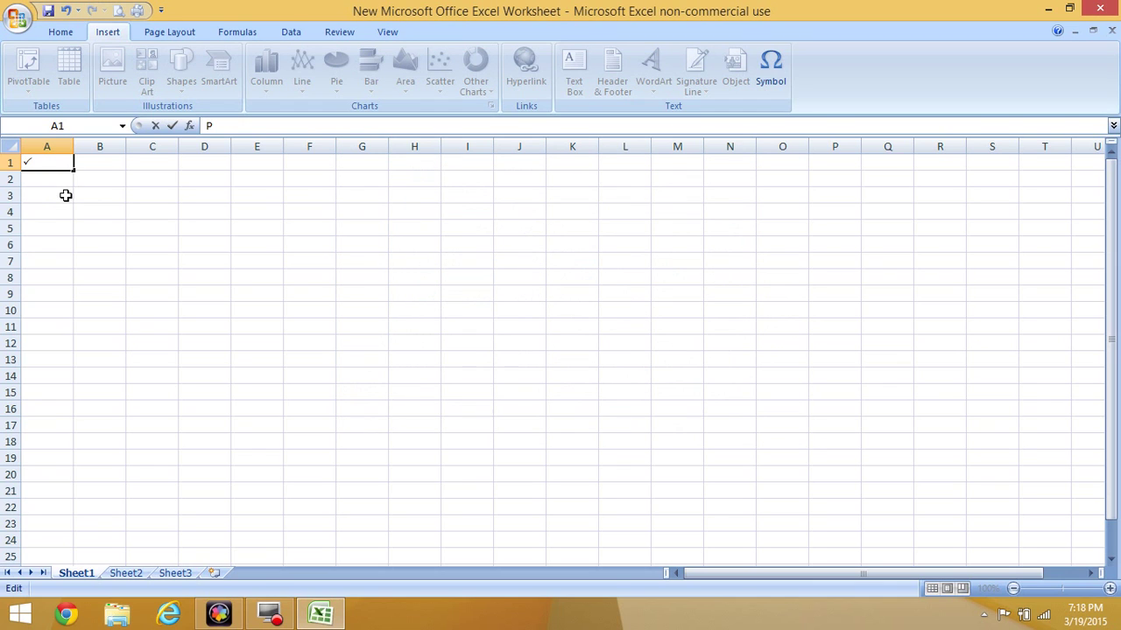
Select cell A1 and make its checkmark bold
left_click(54, 186)
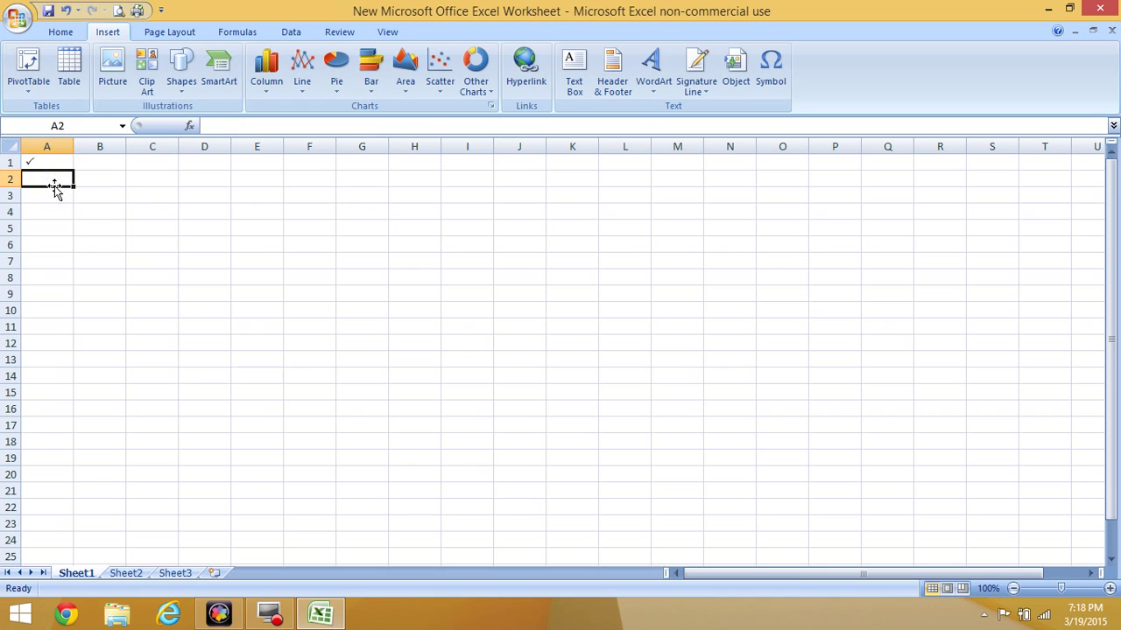
left_click(46, 160)
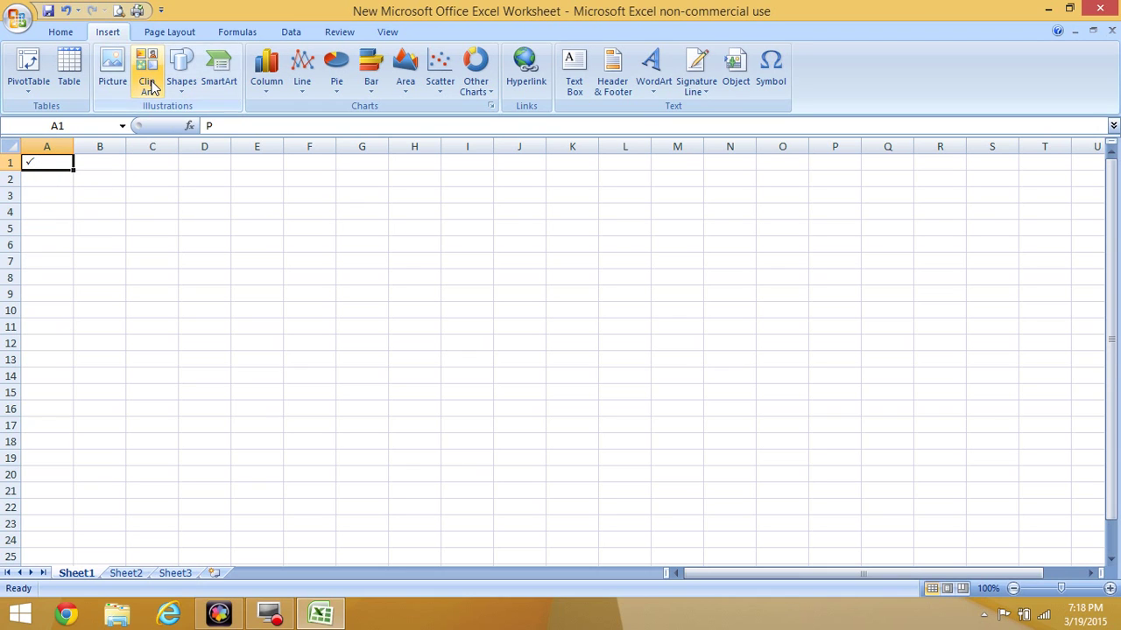
left_click(68, 35)
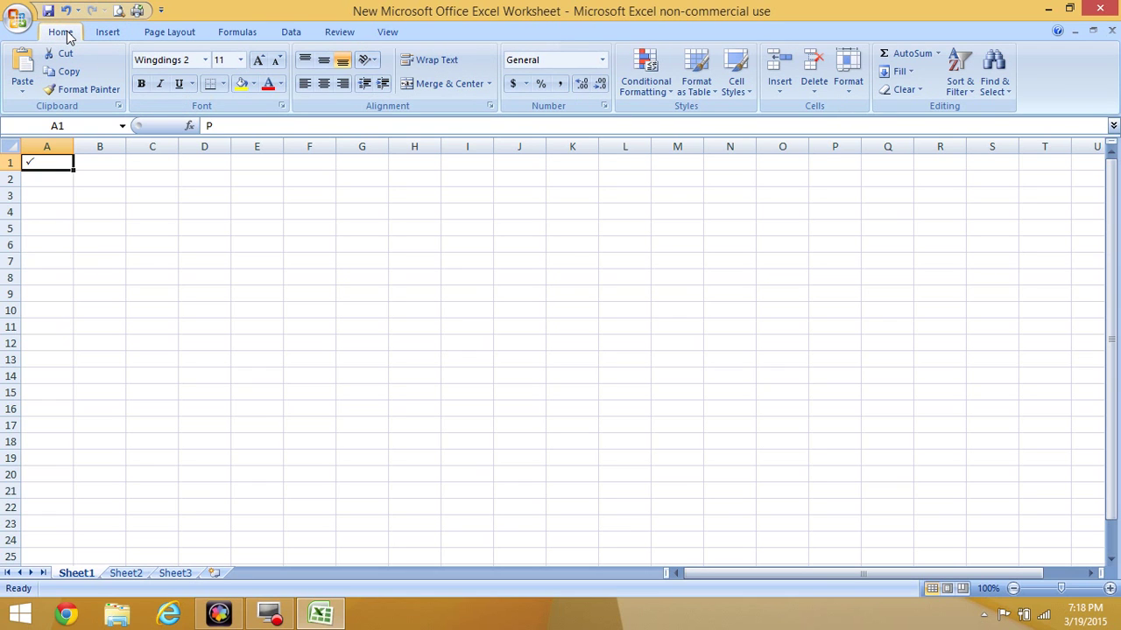
left_click(143, 87)
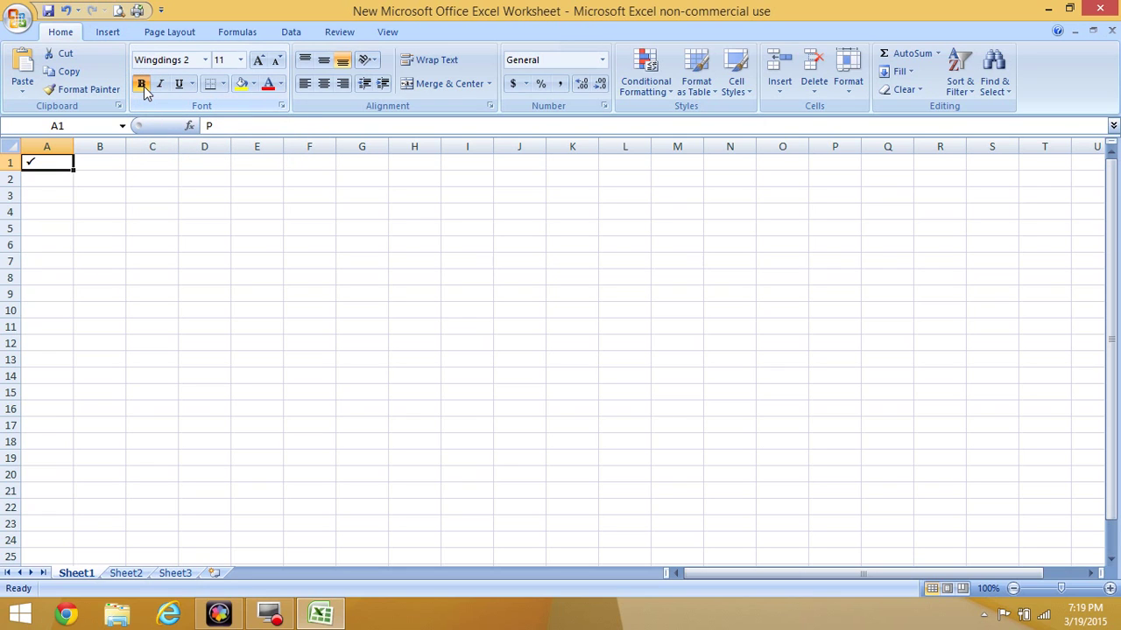
Enlarge the checkmark in A1 to font size 409
left_click(261, 63)
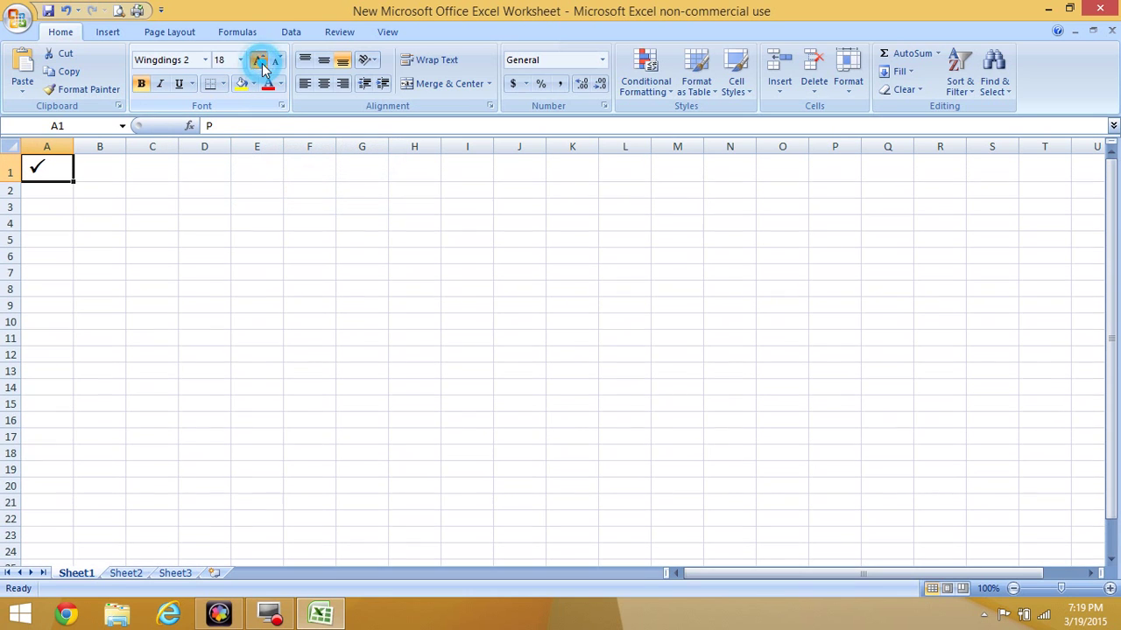
left_click(262, 63)
left_click(261, 63)
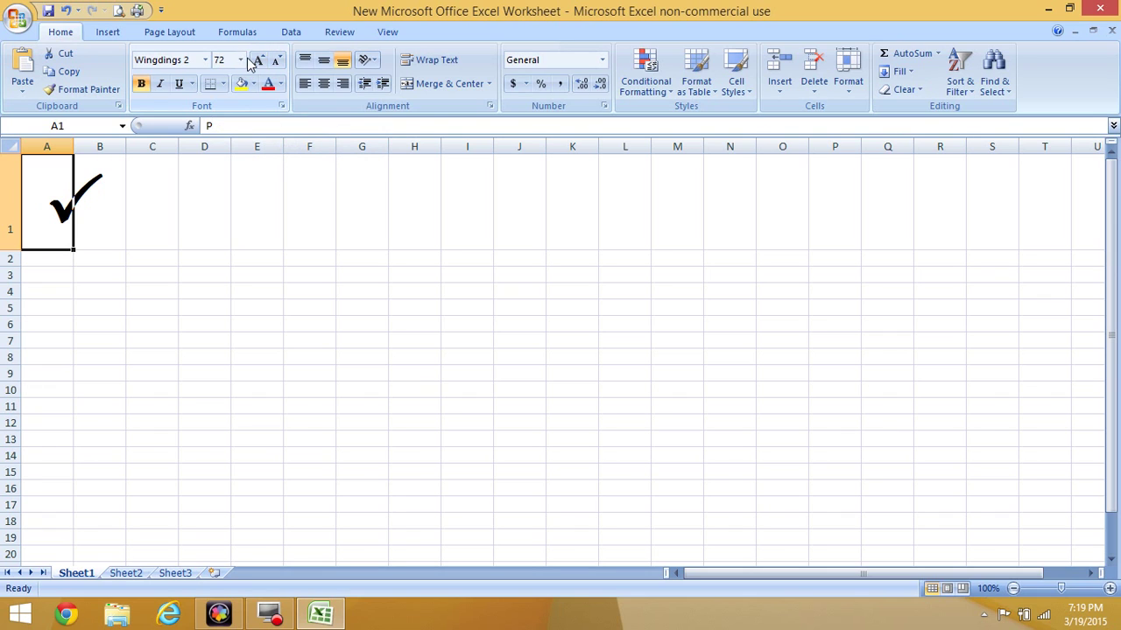
left_click(238, 59)
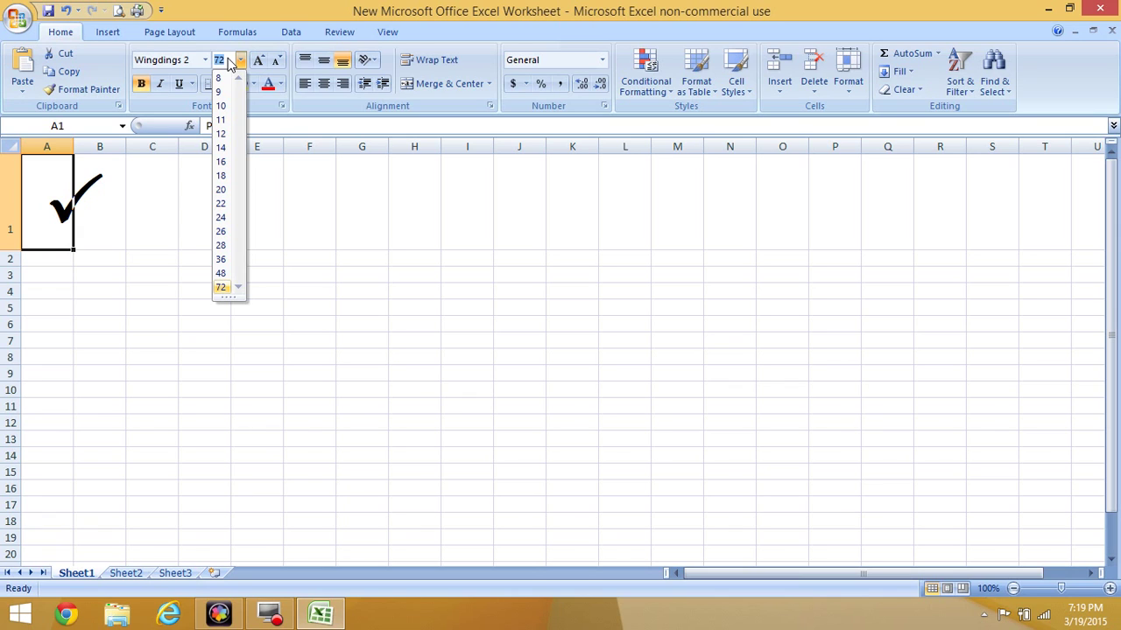
type("4")
type("09")
key("Return")
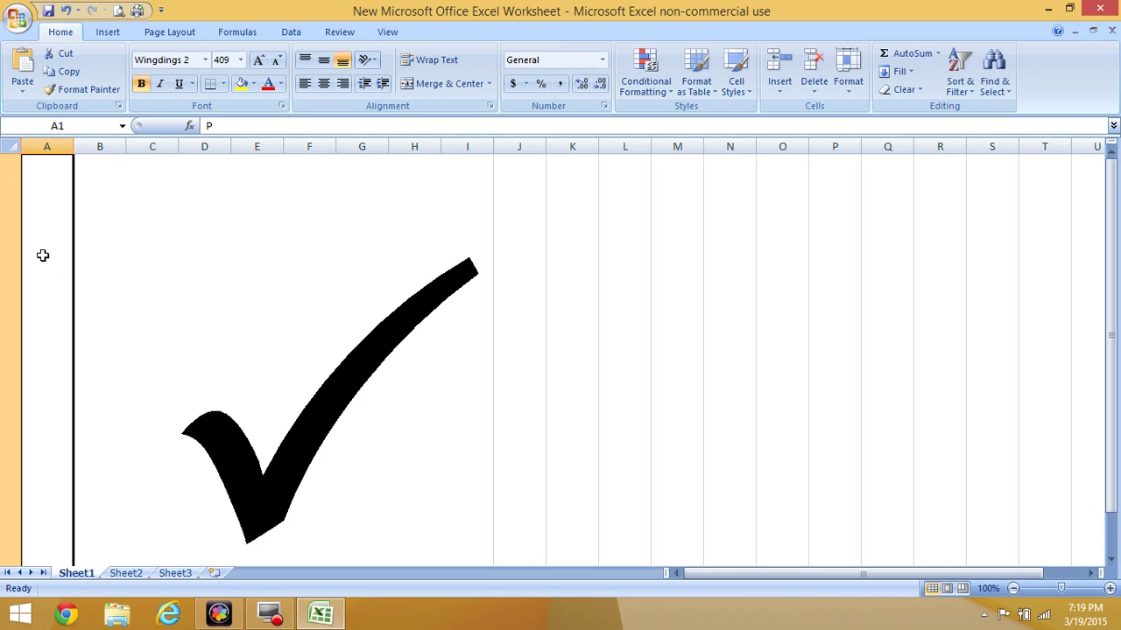
Widen column A to a width of 50 by dragging its header border
left_click(43, 255)
left_click(481, 147)
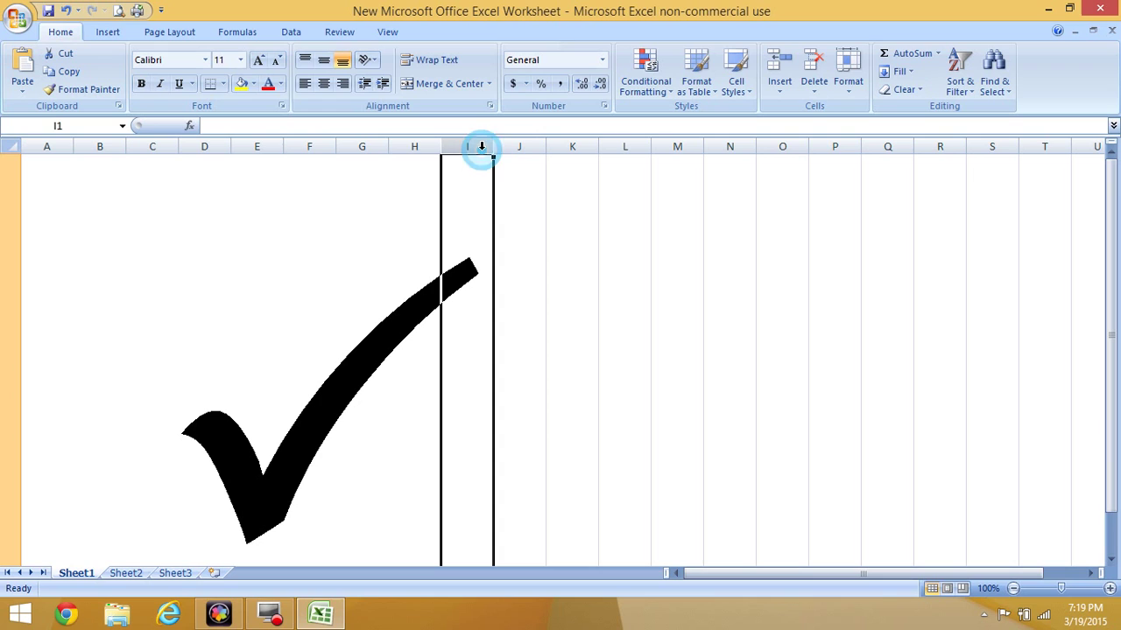
left_click(47, 146)
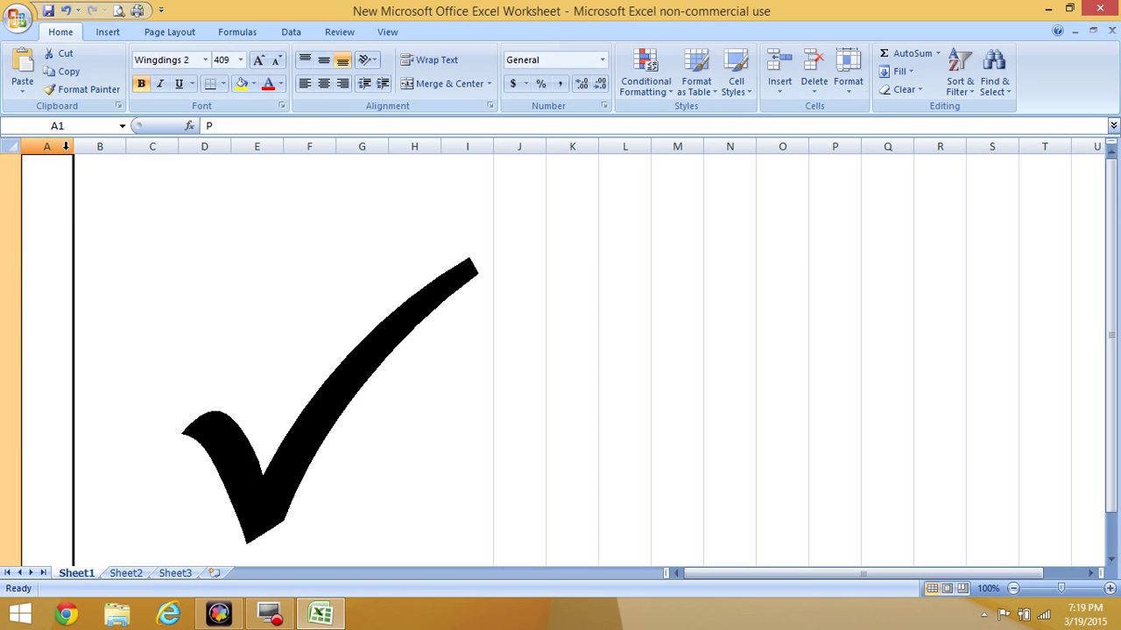
left_click_drag(73, 147, 313, 175)
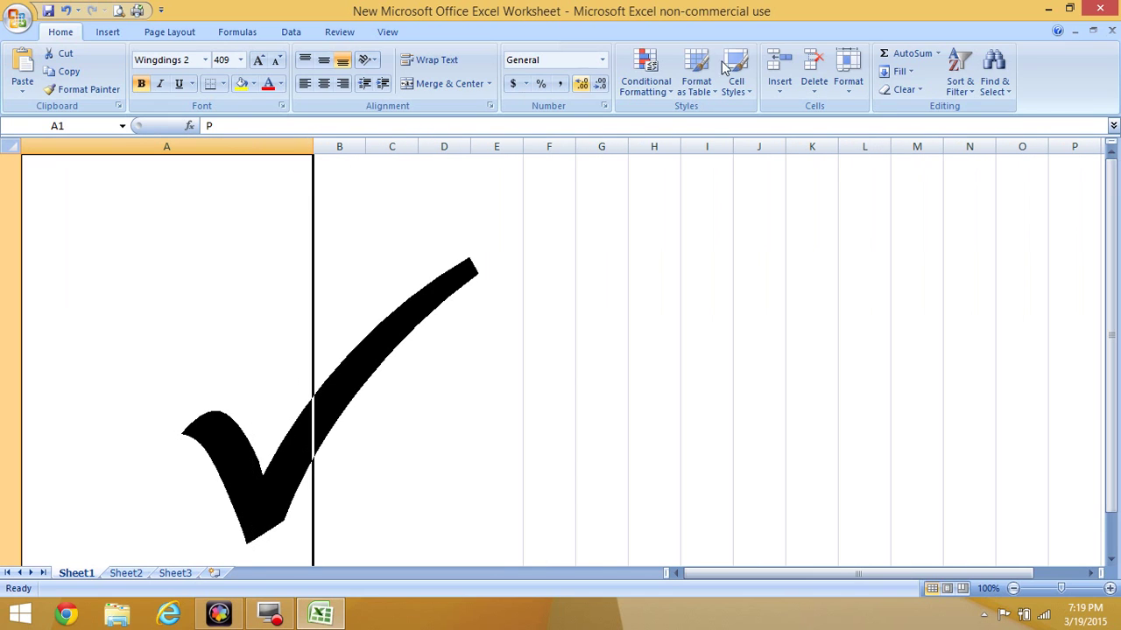
left_click(849, 79)
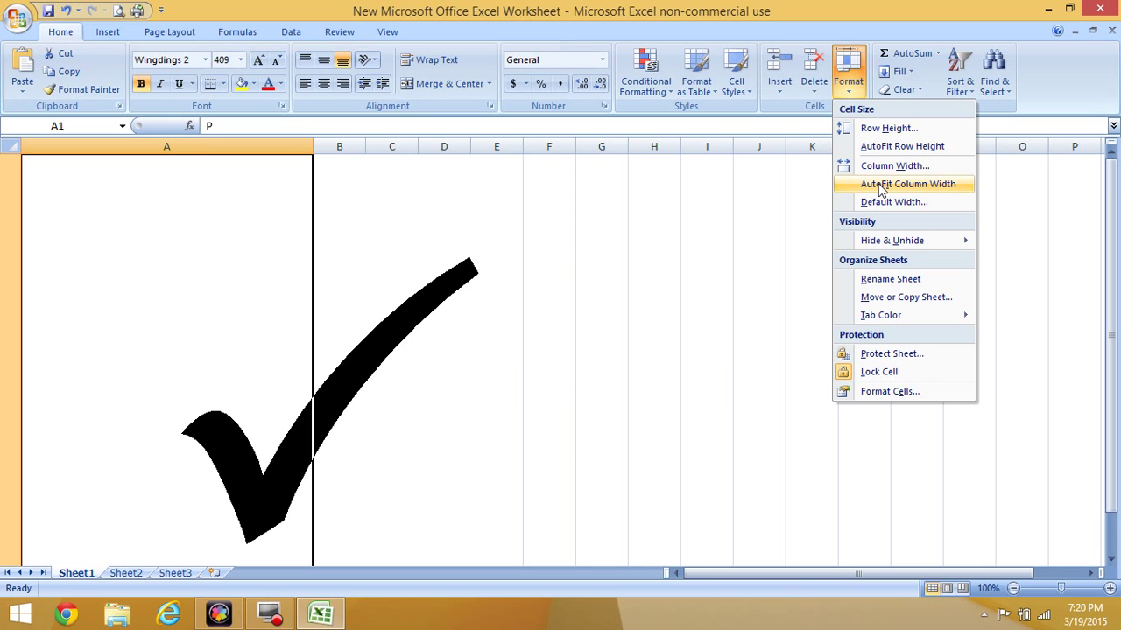
AutoFit column A's width to the huge checkmark, then click empty cell F4
left_click(881, 186)
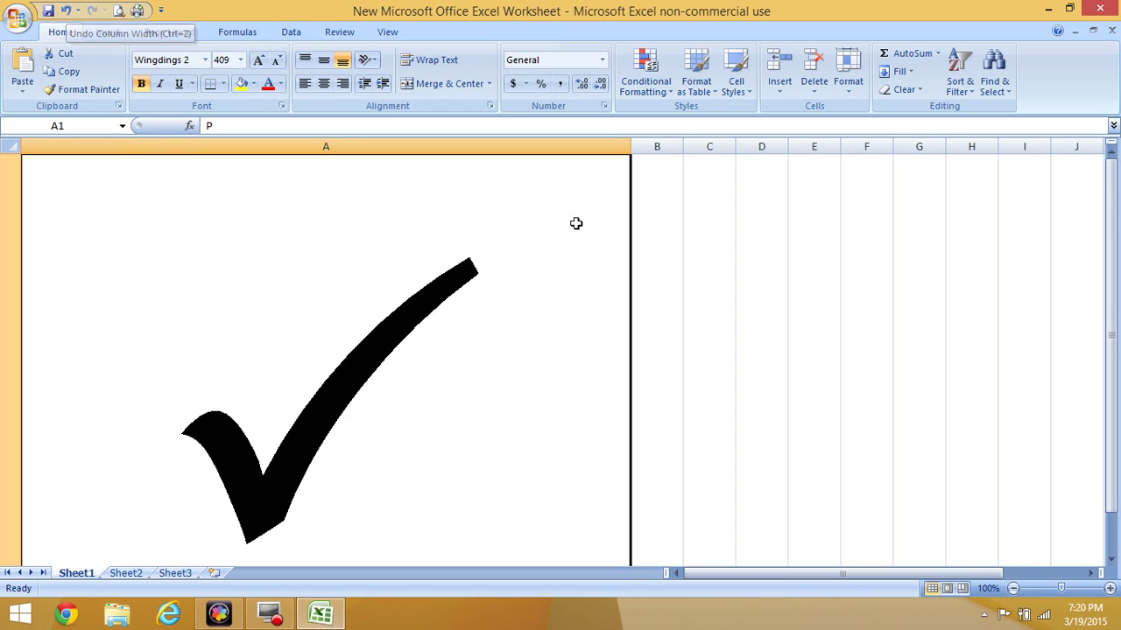
left_click(1110, 559)
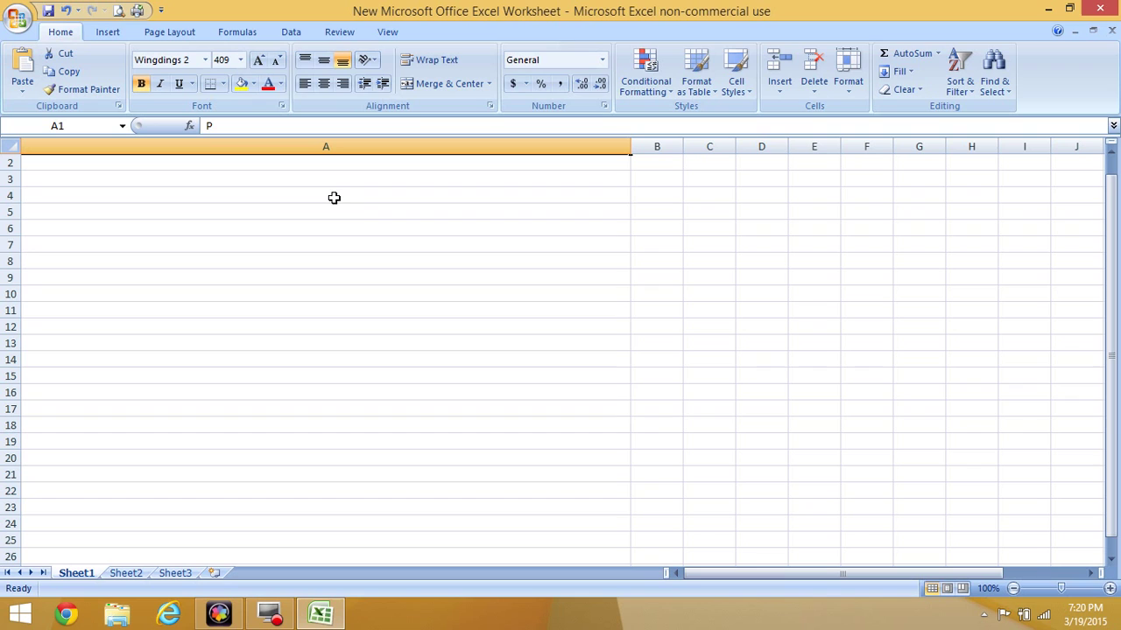
left_click(881, 195)
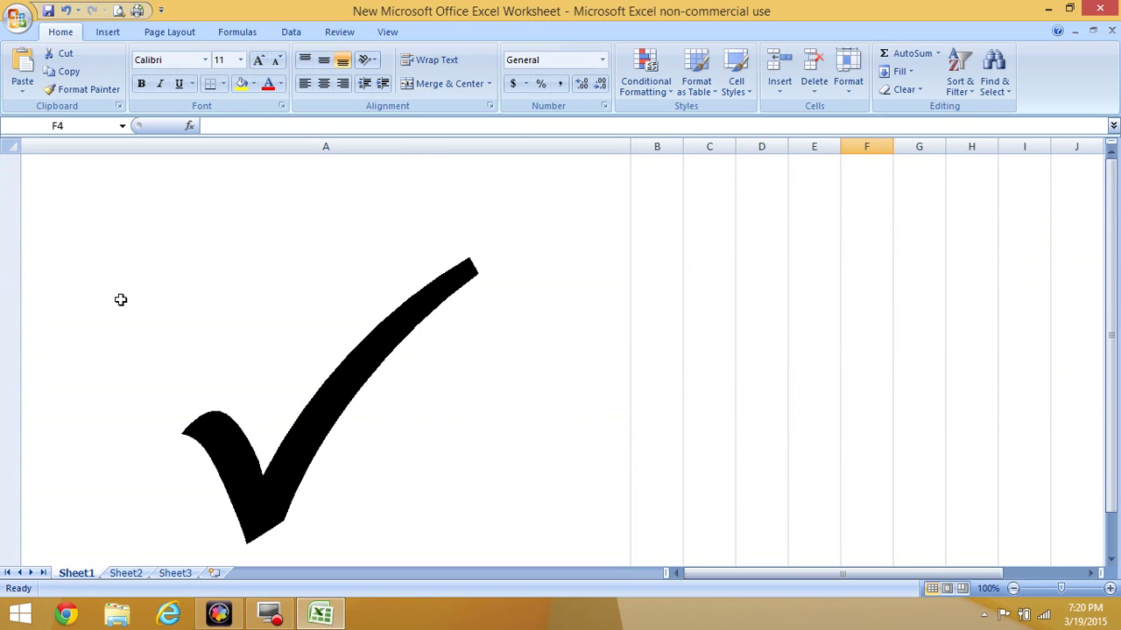
Undo both column A width changes, then merge and centre cells A1 through J1
left_click(66, 12)
left_click(66, 12)
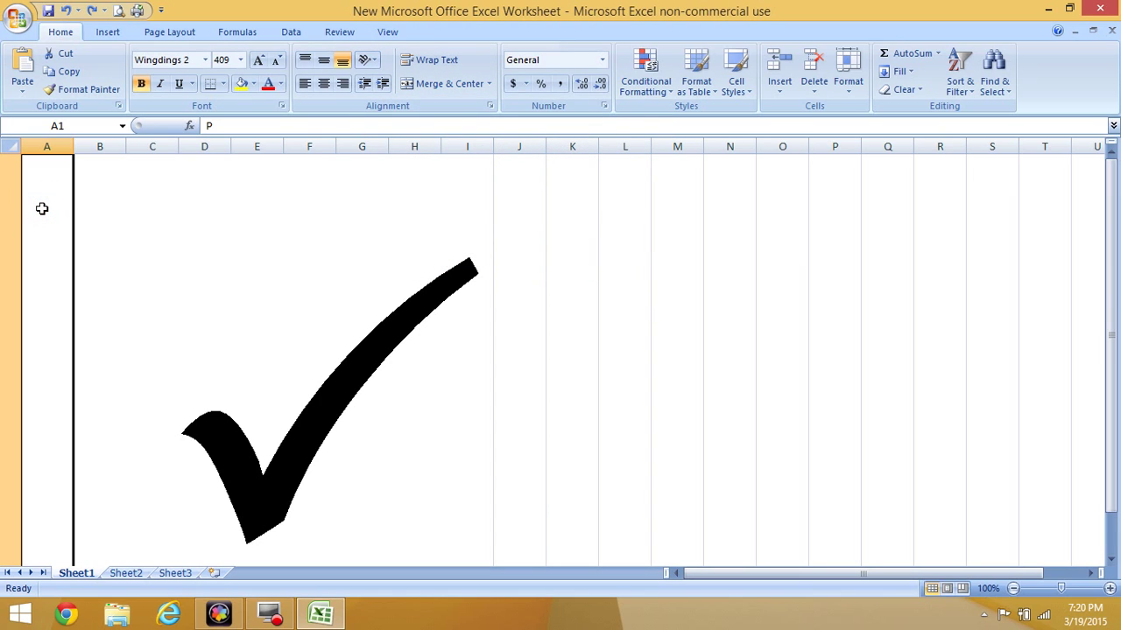
left_click(42, 208)
mouse_move(70, 211)
left_mouse_down()
mouse_move(347, 247)
mouse_move(505, 249)
left_mouse_up()
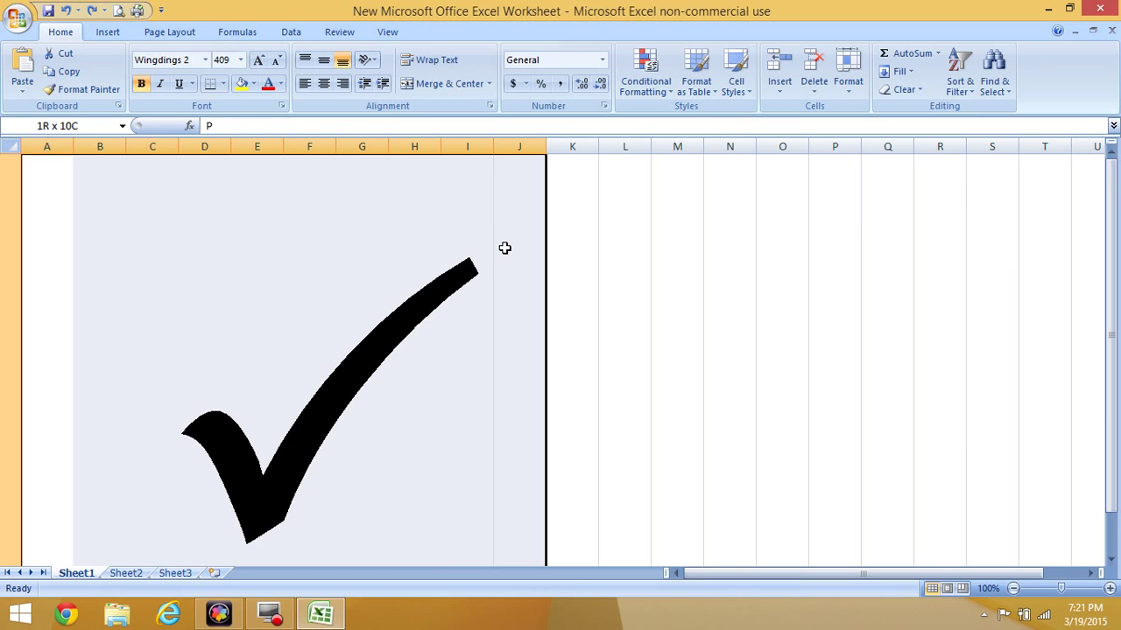
left_click_drag(504, 248, 504, 248)
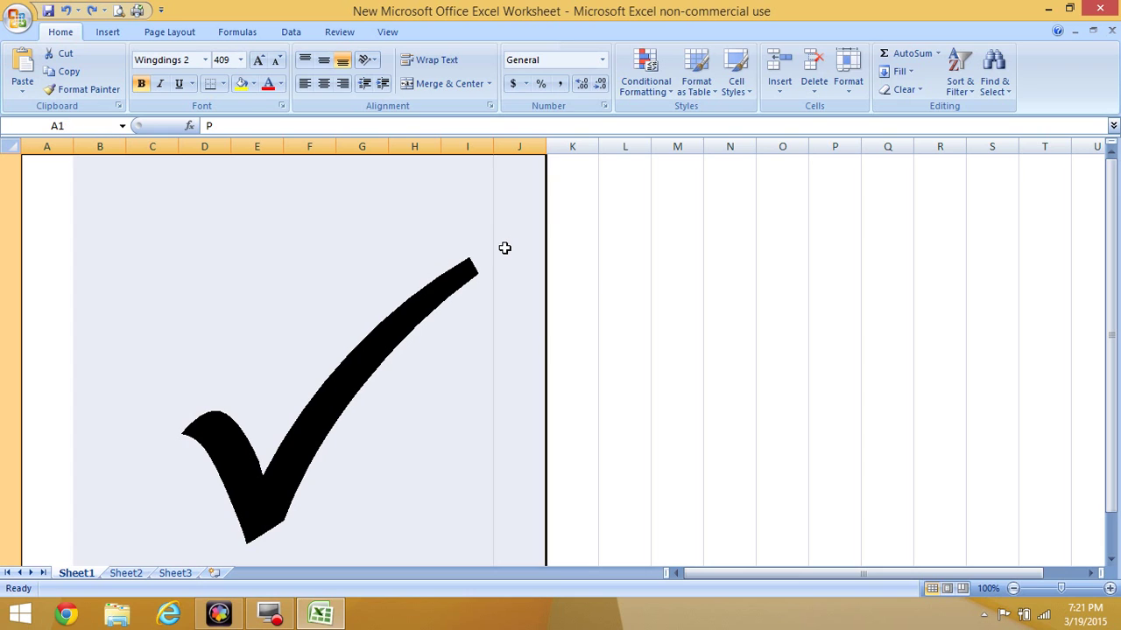
left_click(429, 87)
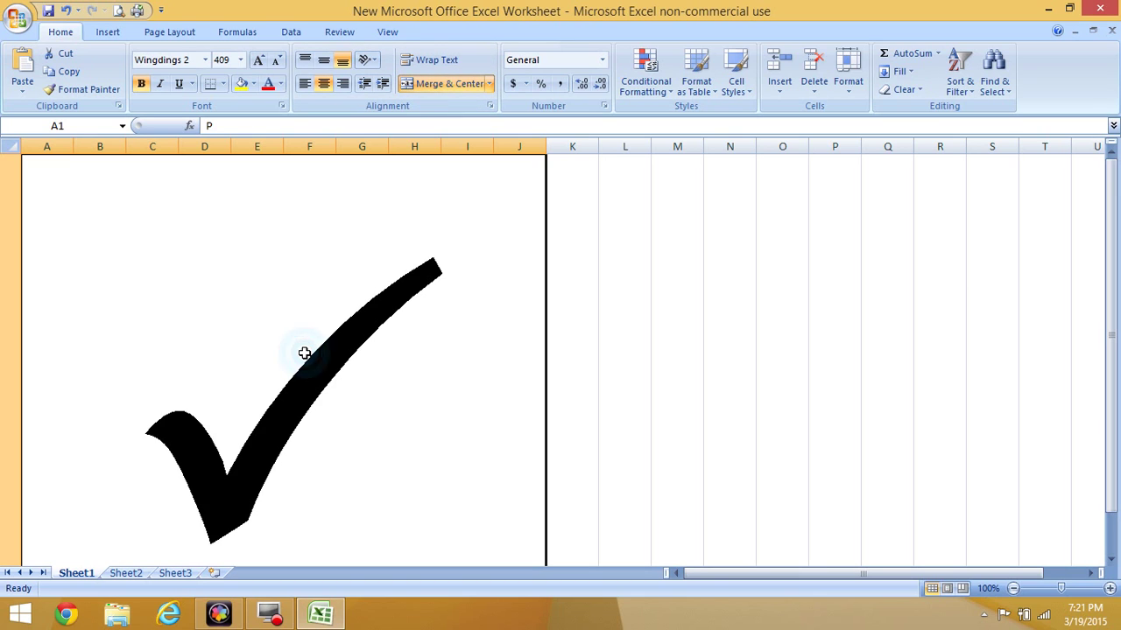
Colour the checkmark red and fill the merged A1:J1 cell yellow
left_click(268, 84)
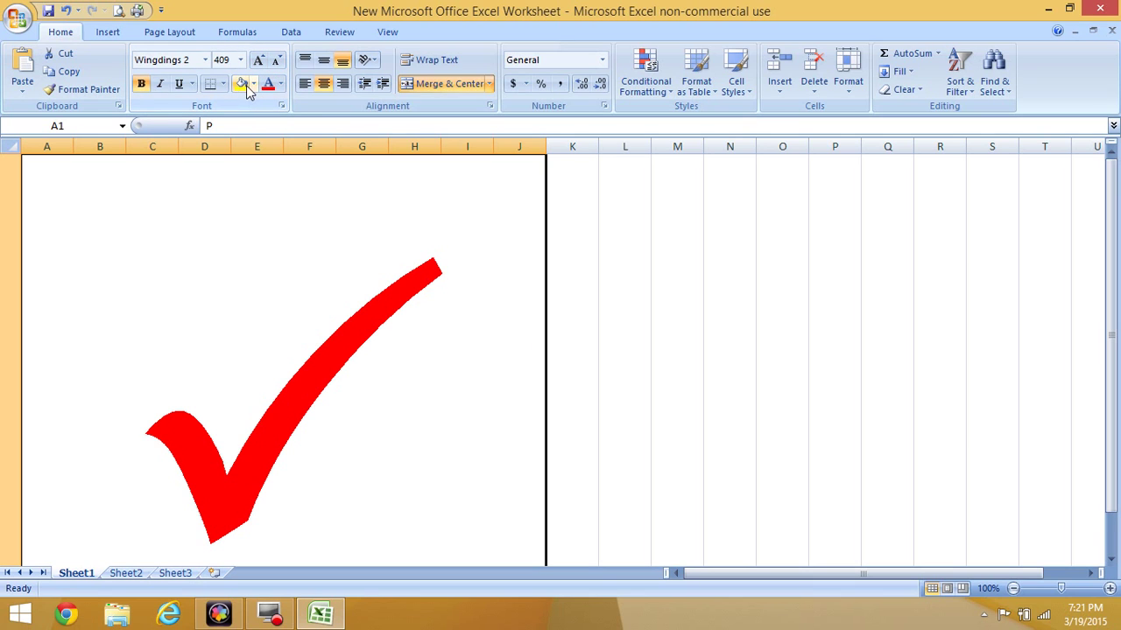
left_click(244, 88)
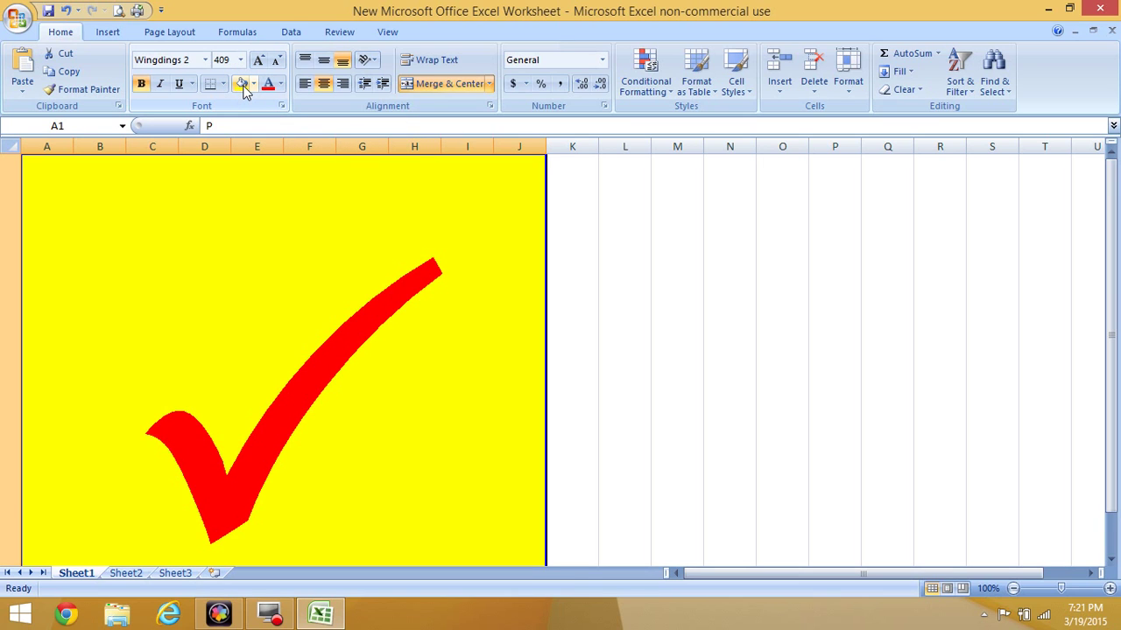
left_click(338, 262)
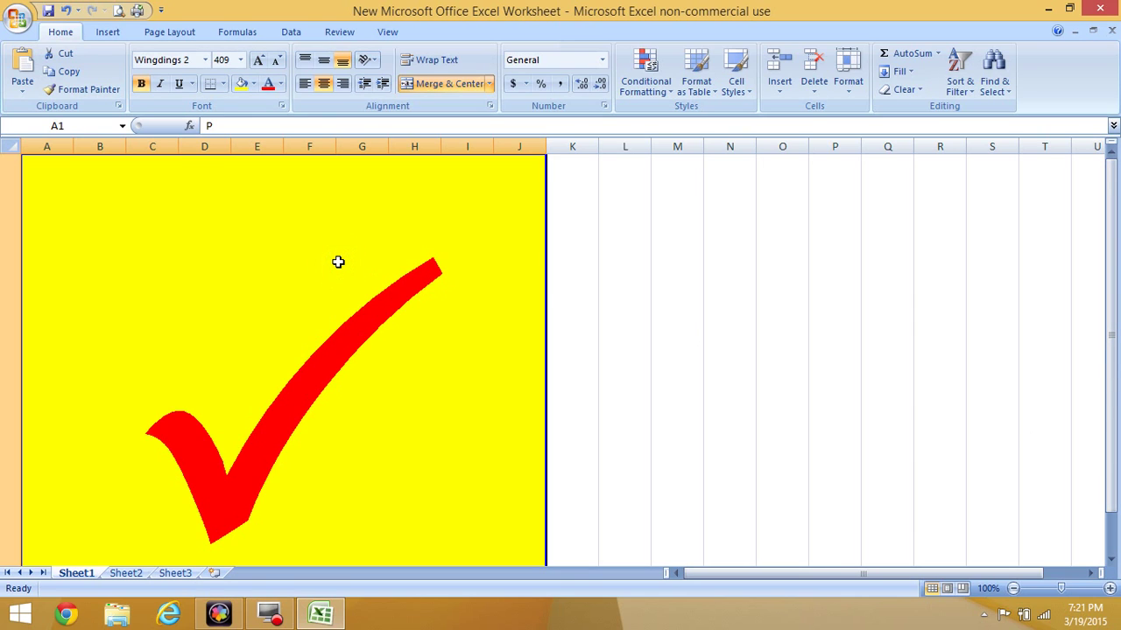
Open the Symbol dialog and scroll its font list toward Wingdings 2
left_click(111, 33)
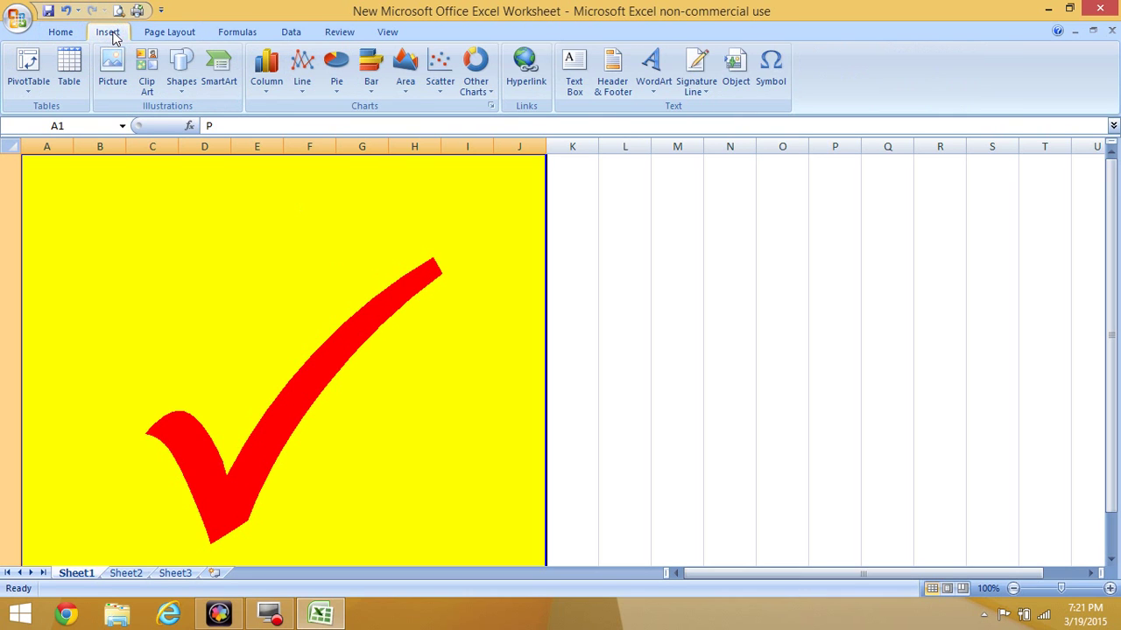
left_click(776, 77)
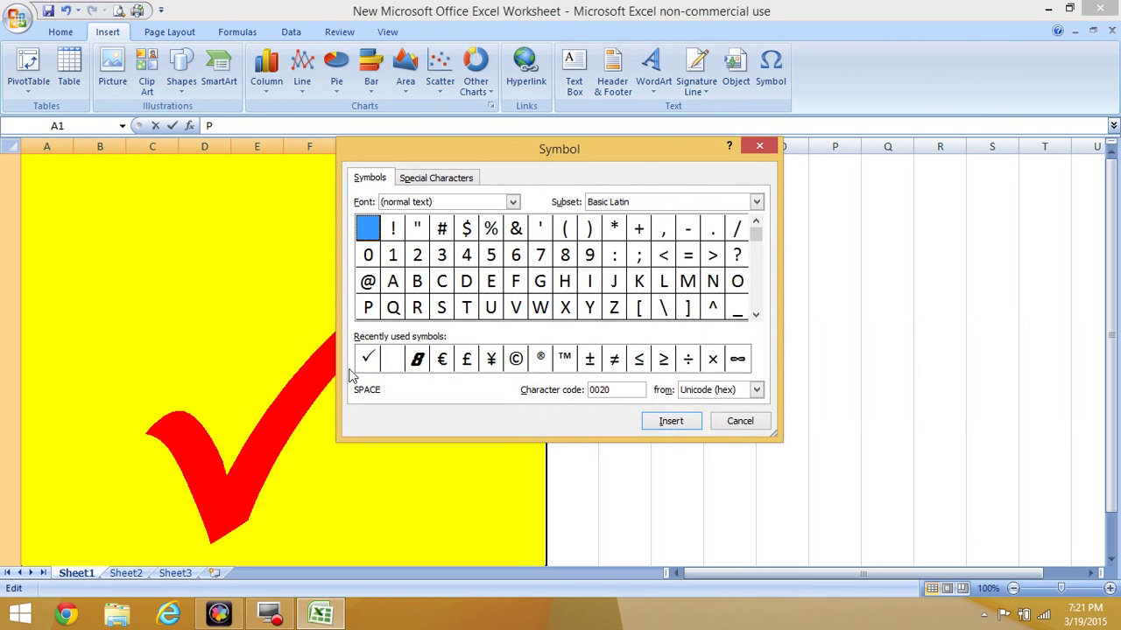
left_click(513, 202)
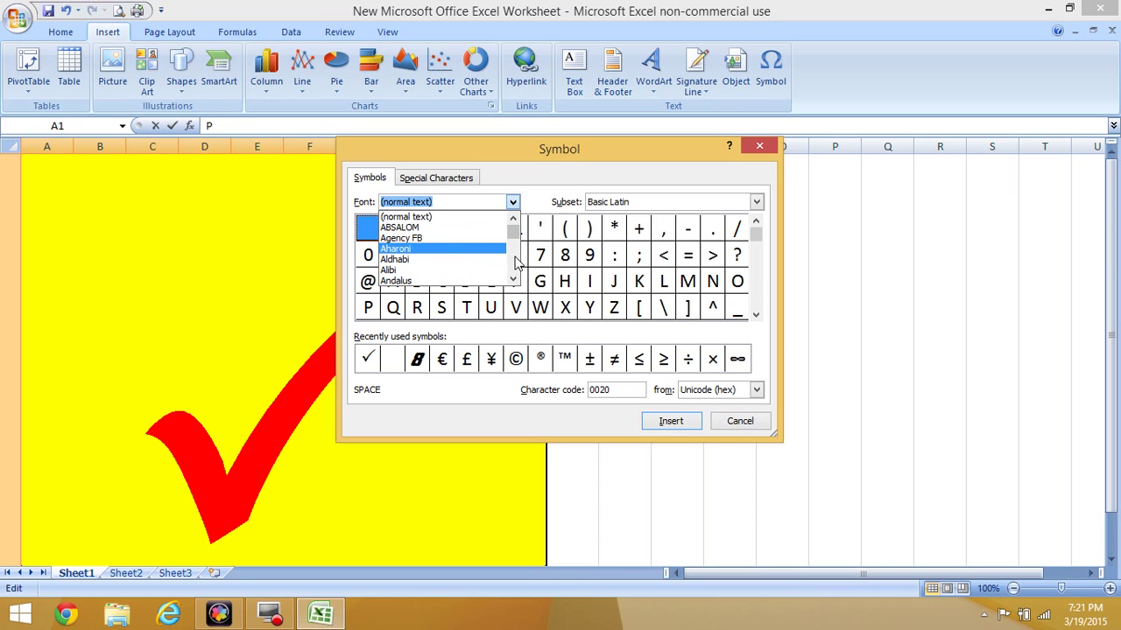
left_click(514, 262)
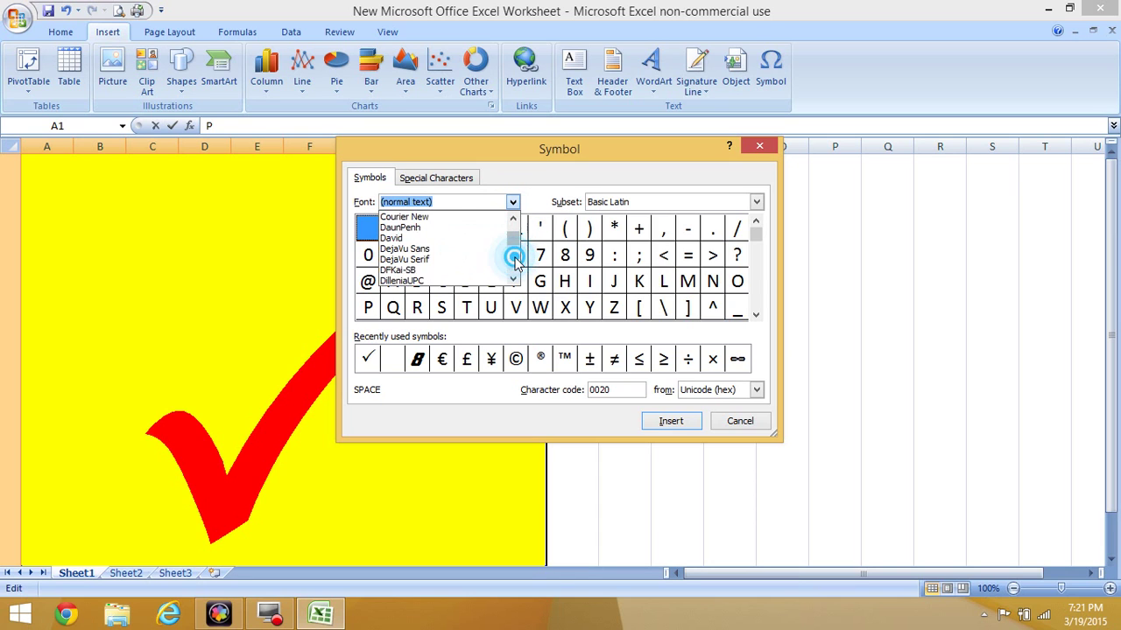
left_click(515, 263)
left_click(515, 263)
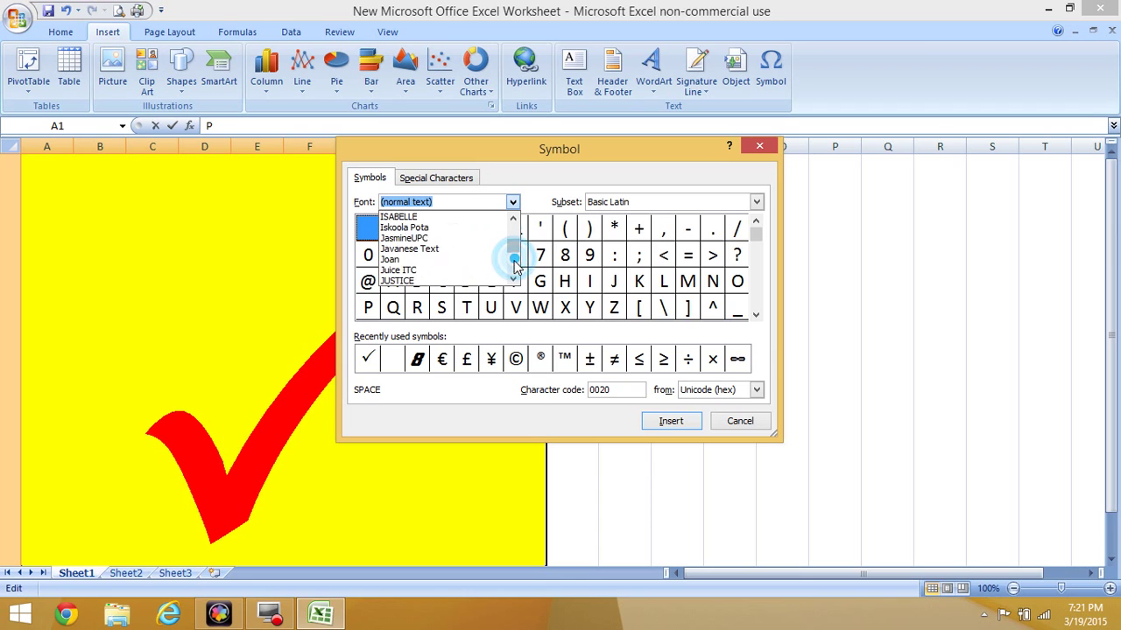
left_click(515, 262)
left_click(514, 264)
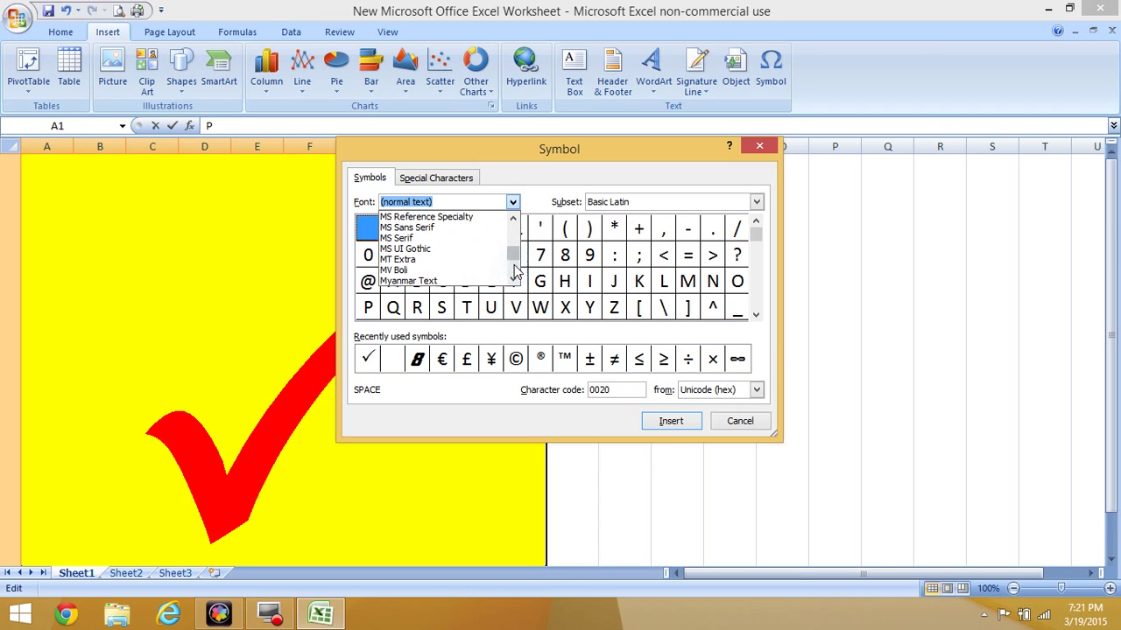
left_click(514, 268)
left_click(515, 271)
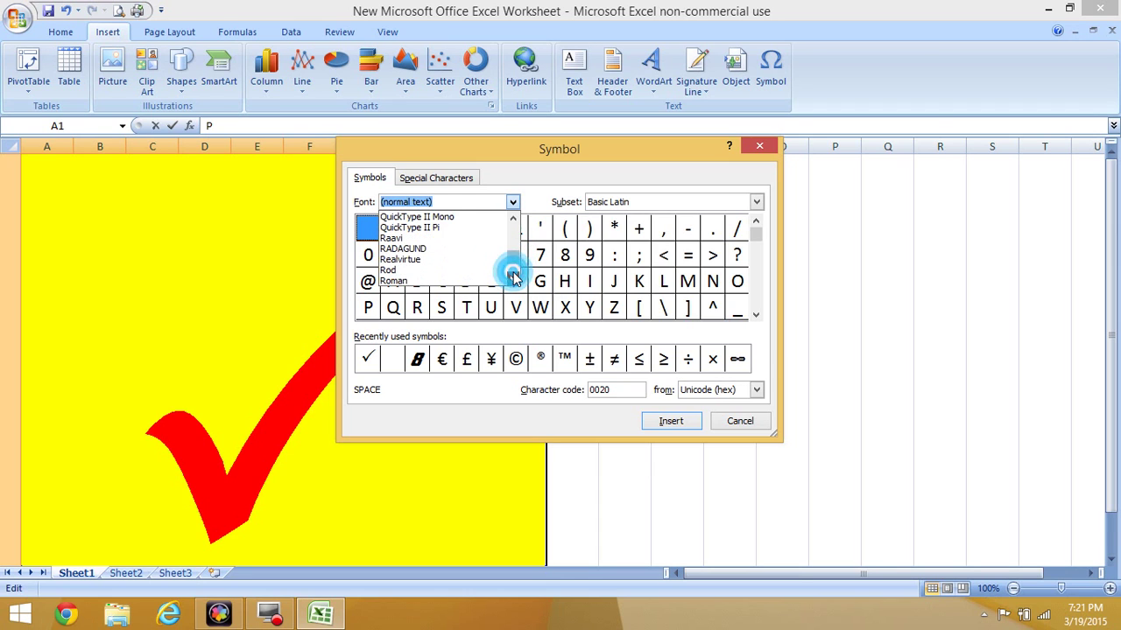
left_click(514, 275)
left_click(513, 276)
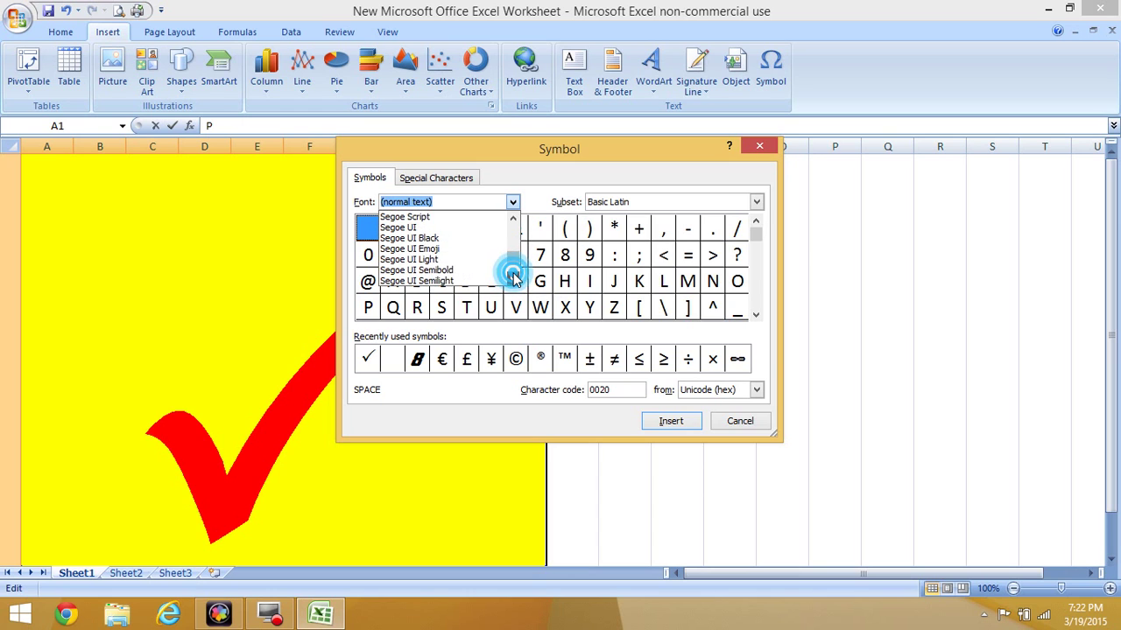
left_click(514, 276)
left_click(514, 276)
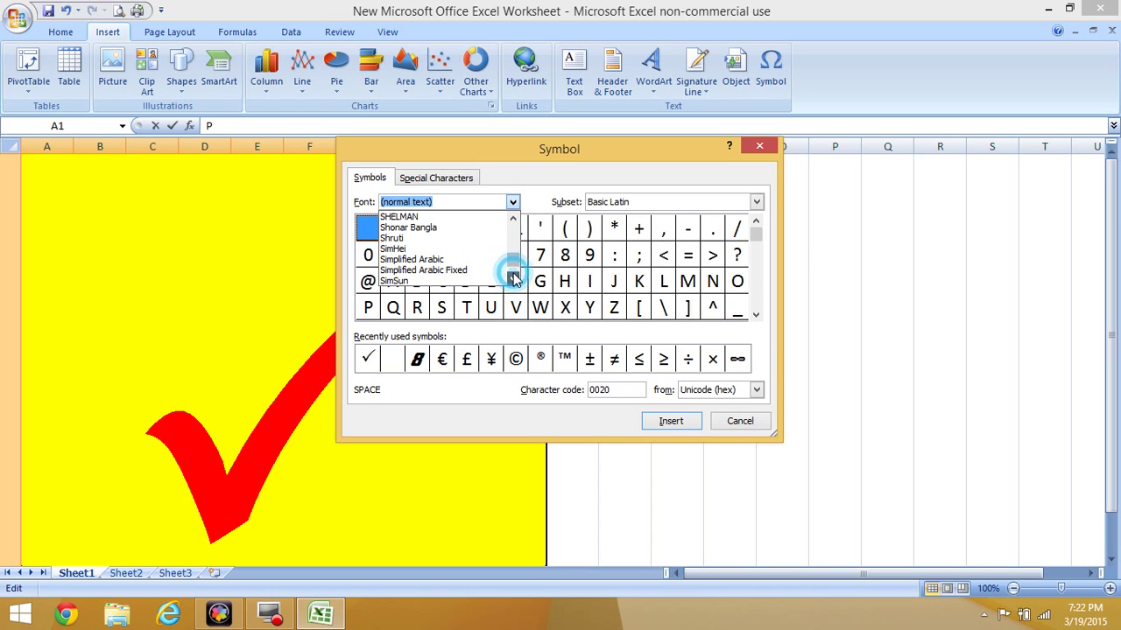
left_click(514, 277)
left_click(514, 277)
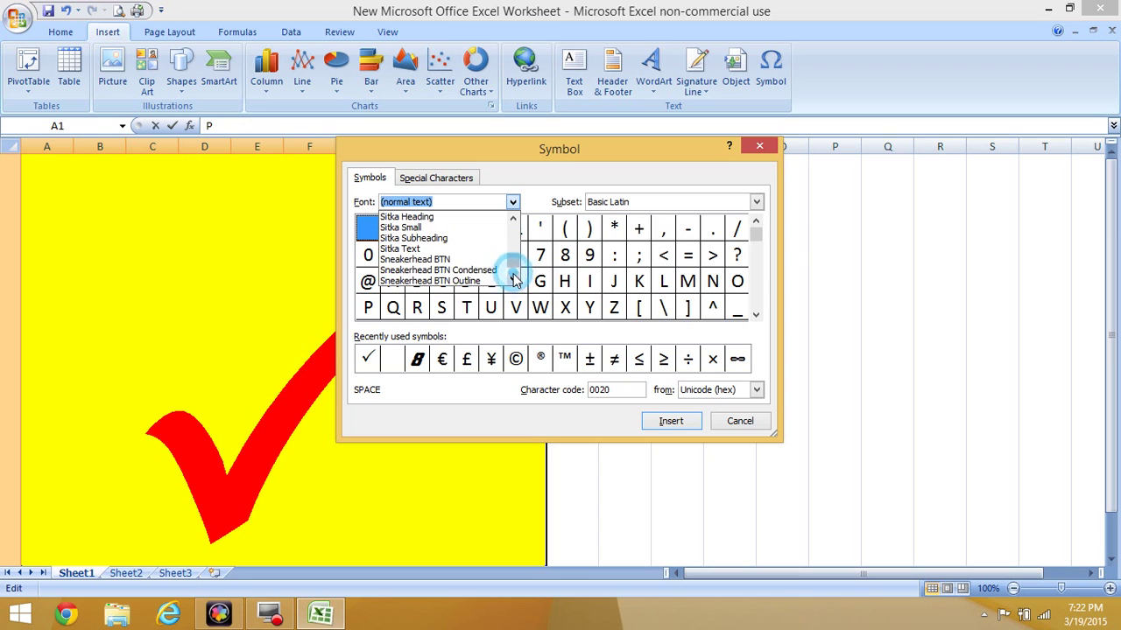
left_click(514, 277)
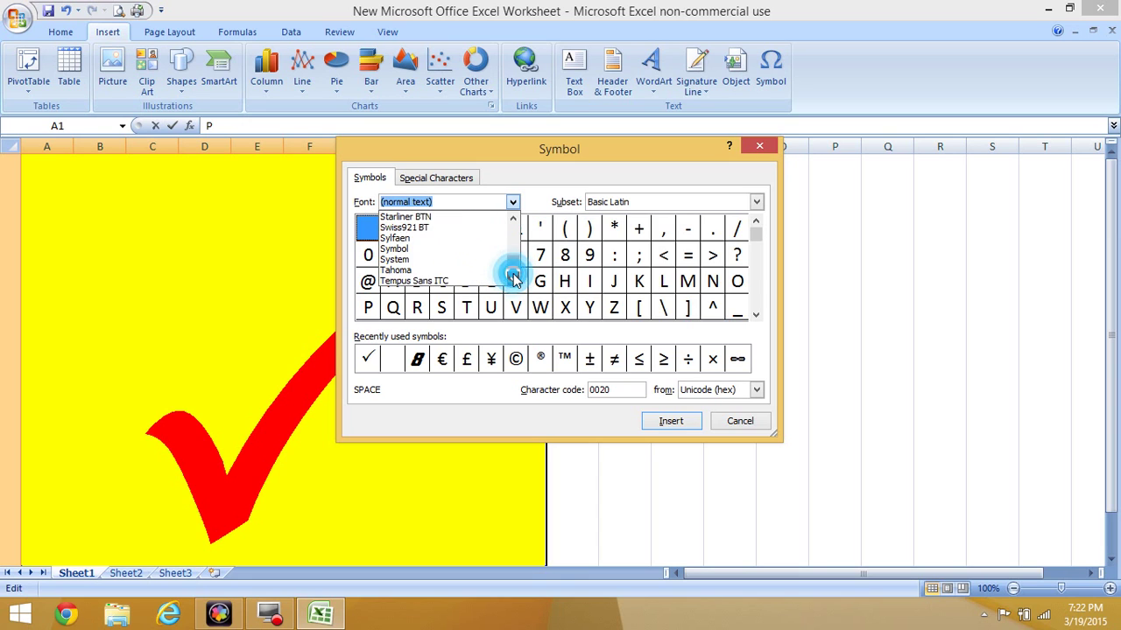
left_click(514, 277)
left_click(514, 278)
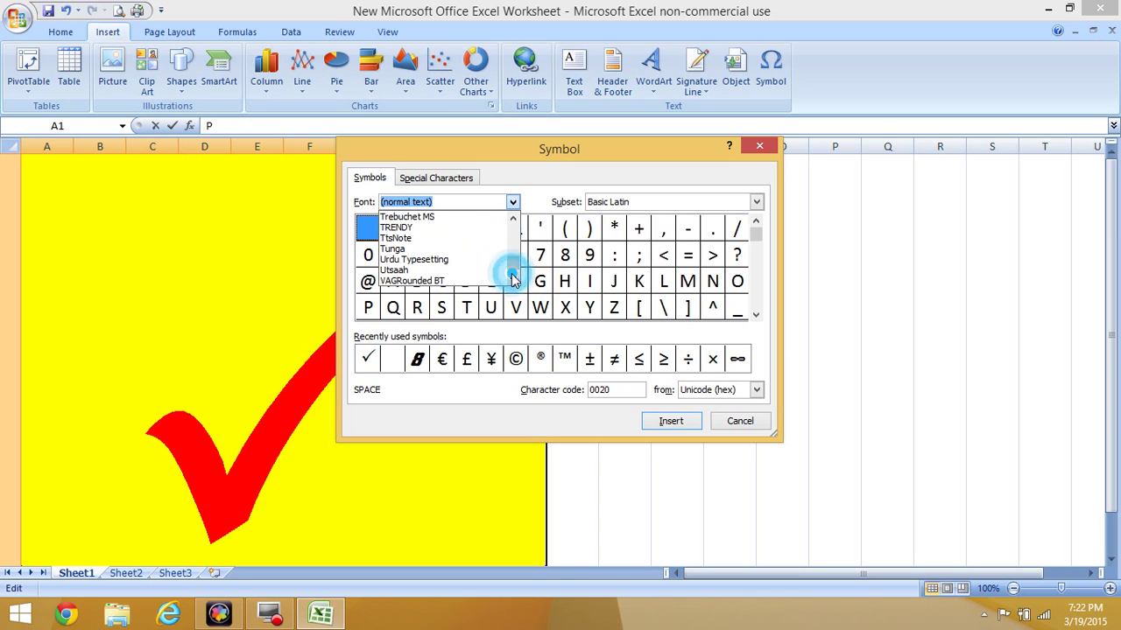
left_click(514, 279)
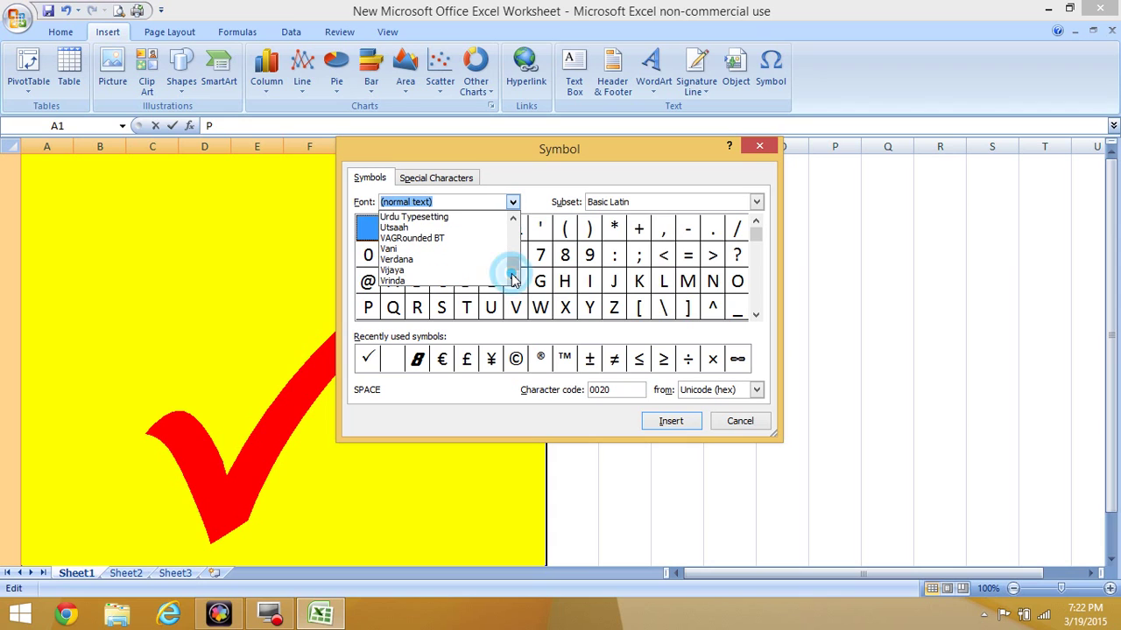
left_click(514, 279)
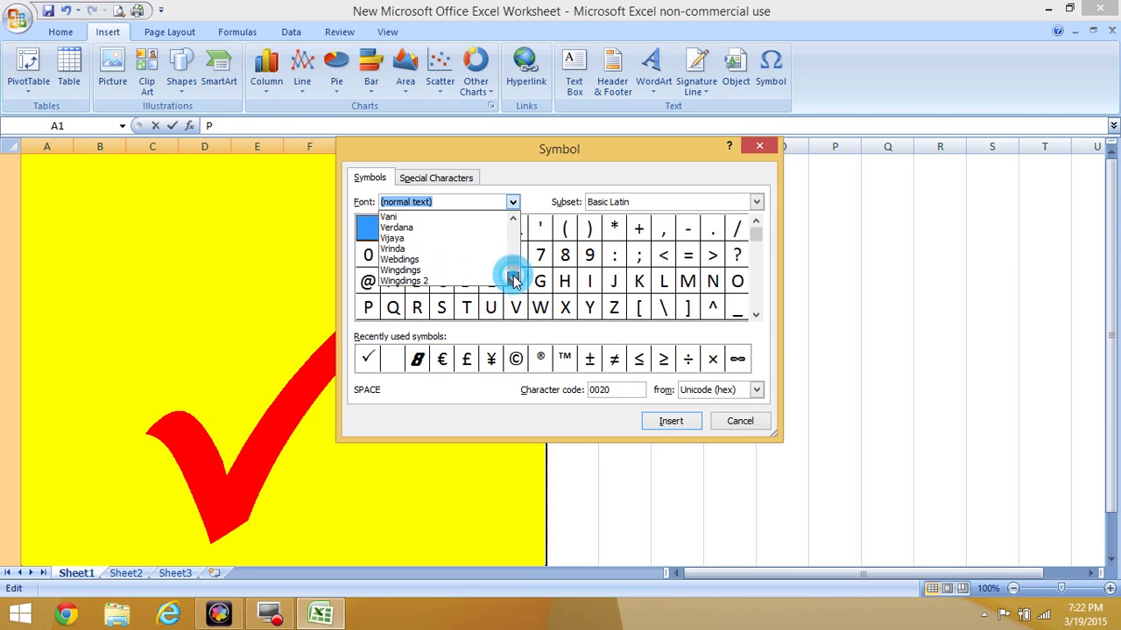
left_click(514, 278)
Choose Wingdings 2 and insert its checkmark symbol into the merged cell
left_click(427, 272)
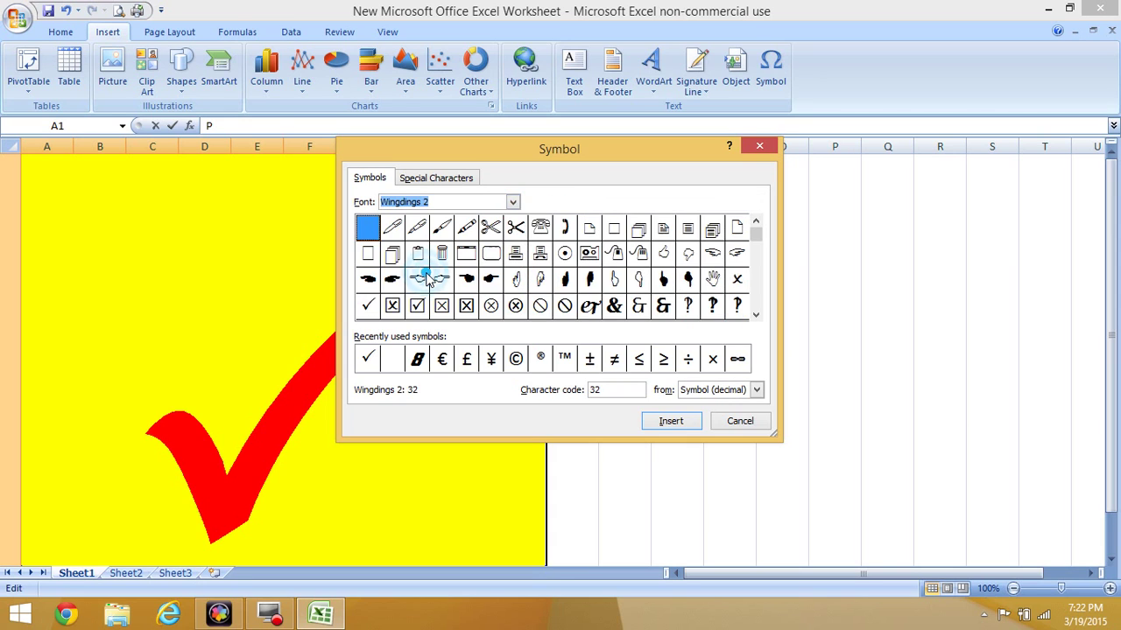
left_click(366, 308)
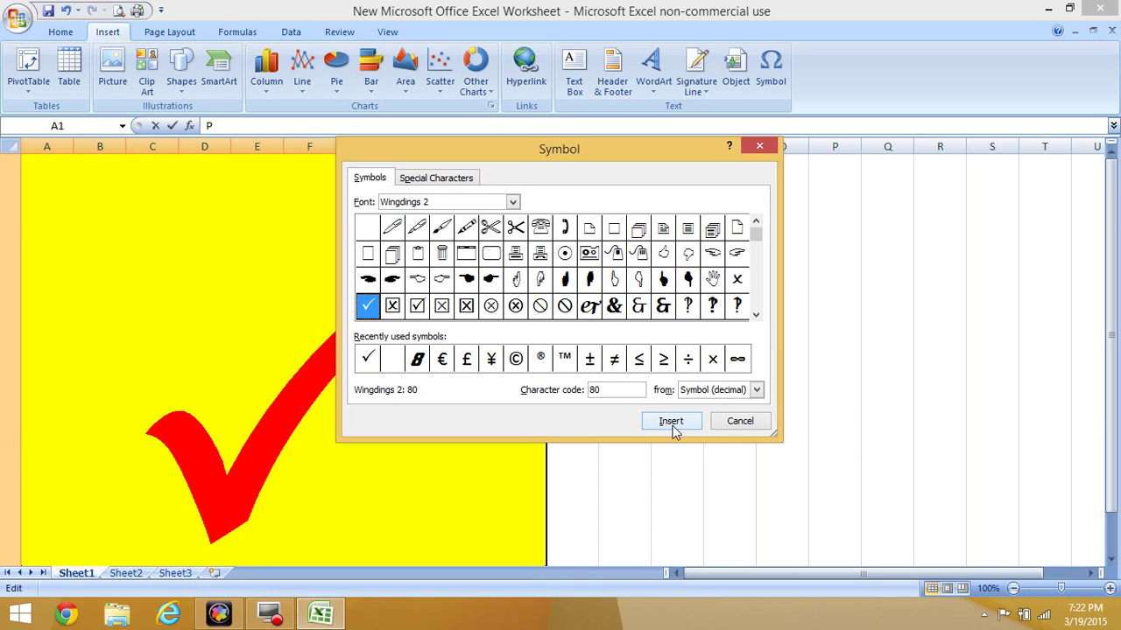
left_click(740, 421)
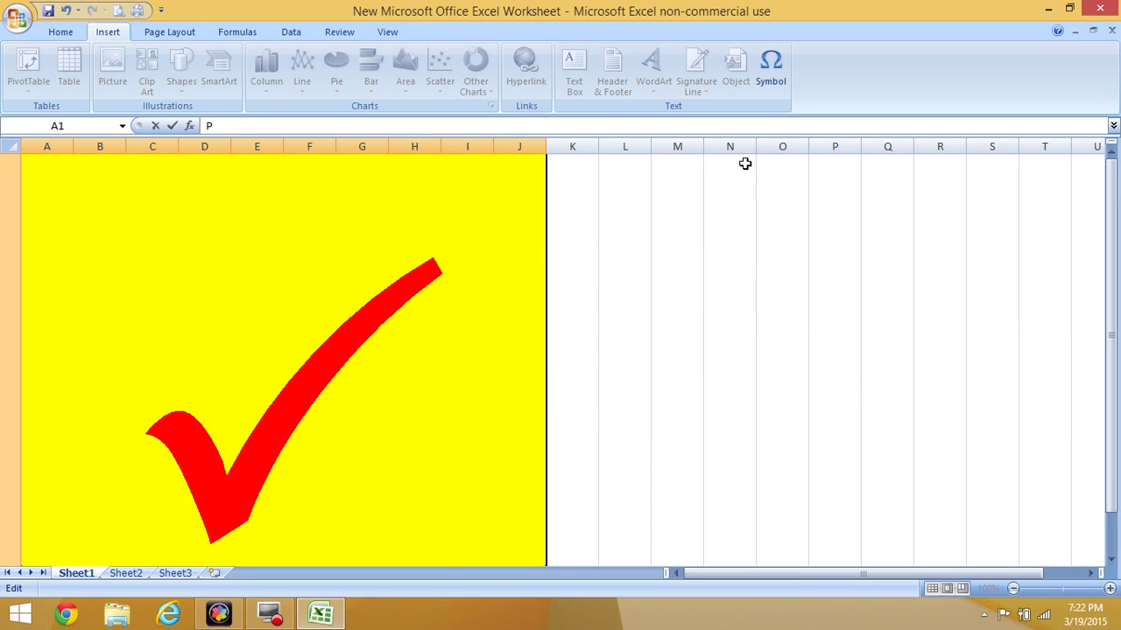
Change the merged A1 cell's vertical alignment in Format Cells > Alignment and confirm
left_click(659, 242)
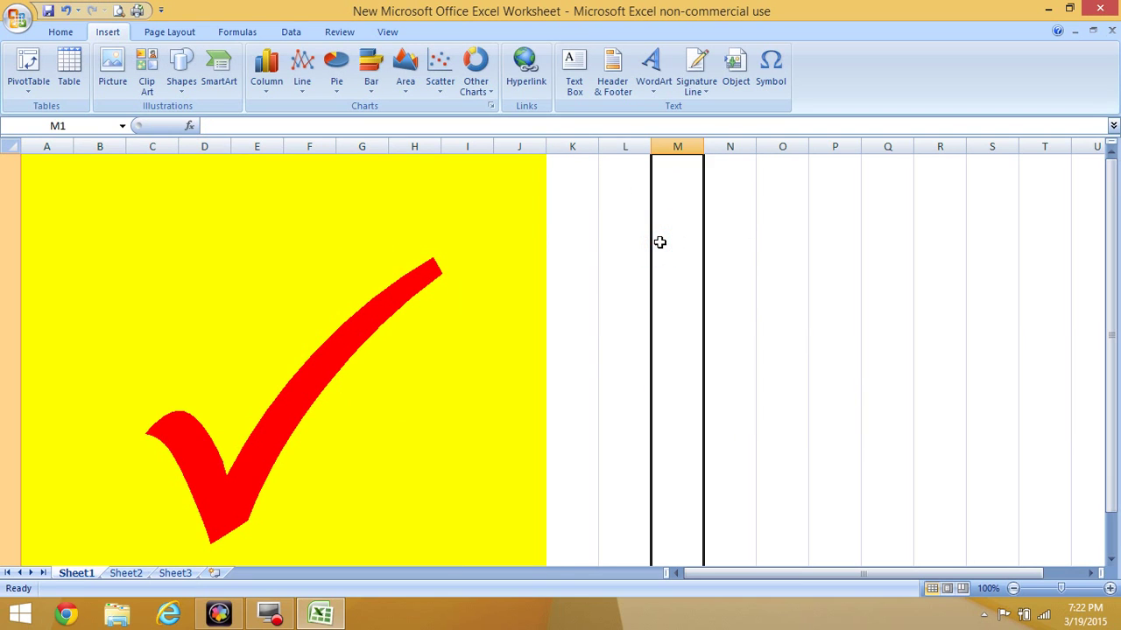
left_click(288, 227)
right_click(288, 227)
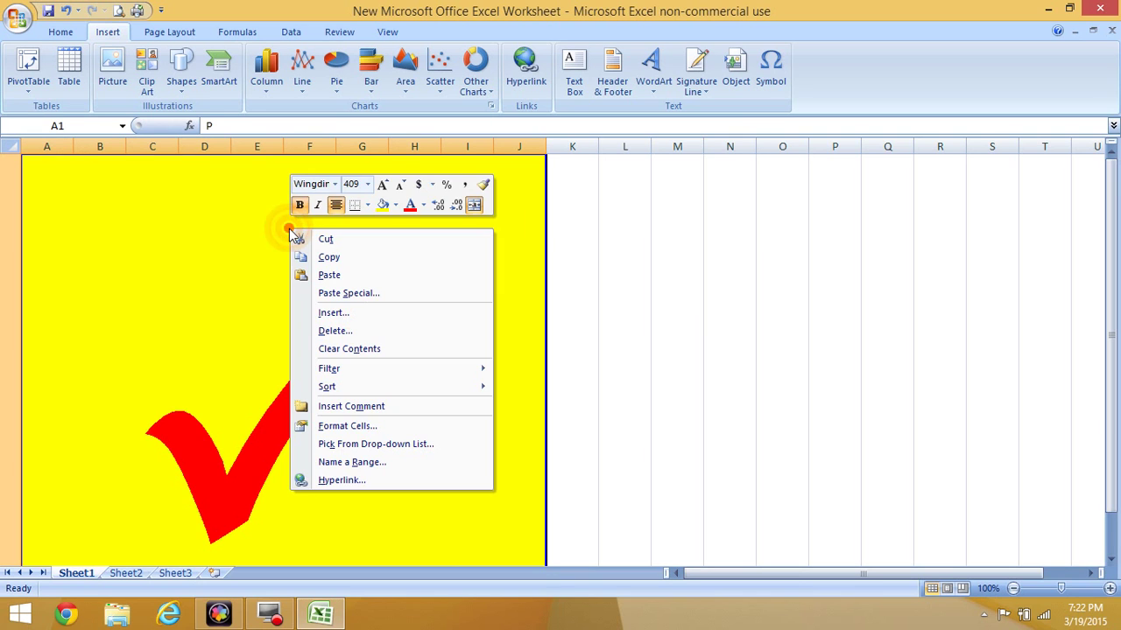
left_click(350, 425)
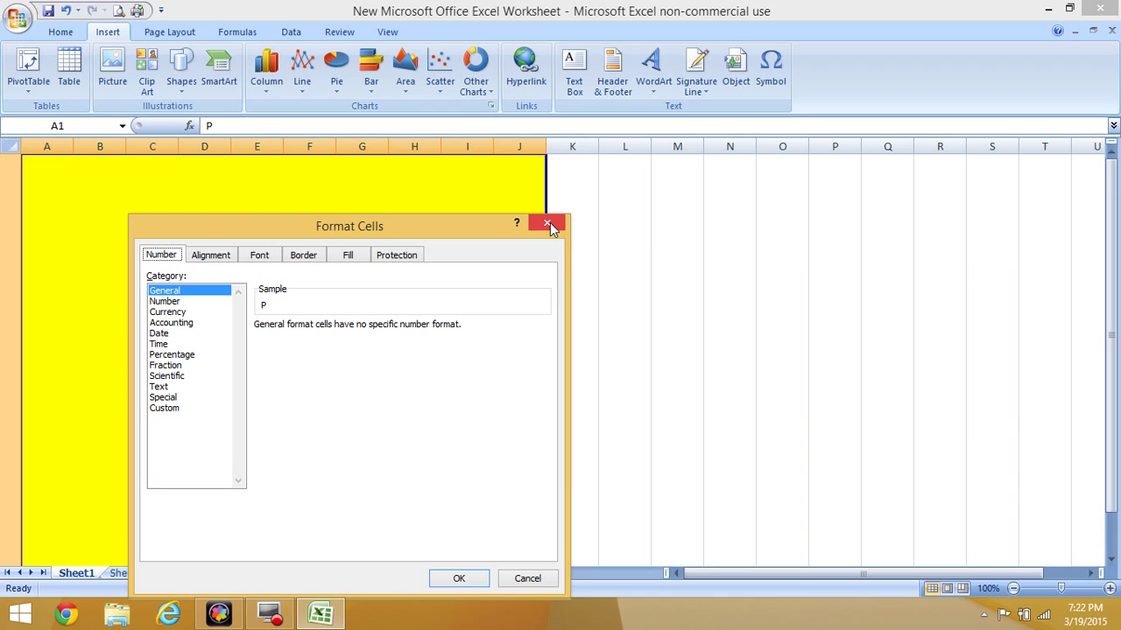
left_click(212, 256)
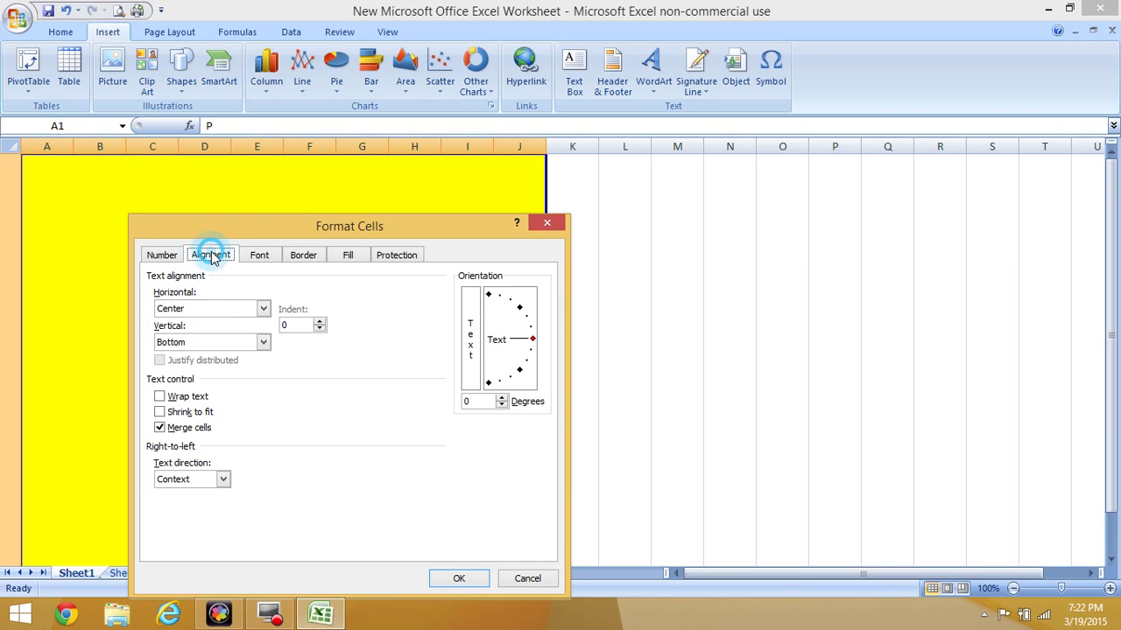
left_click(263, 342)
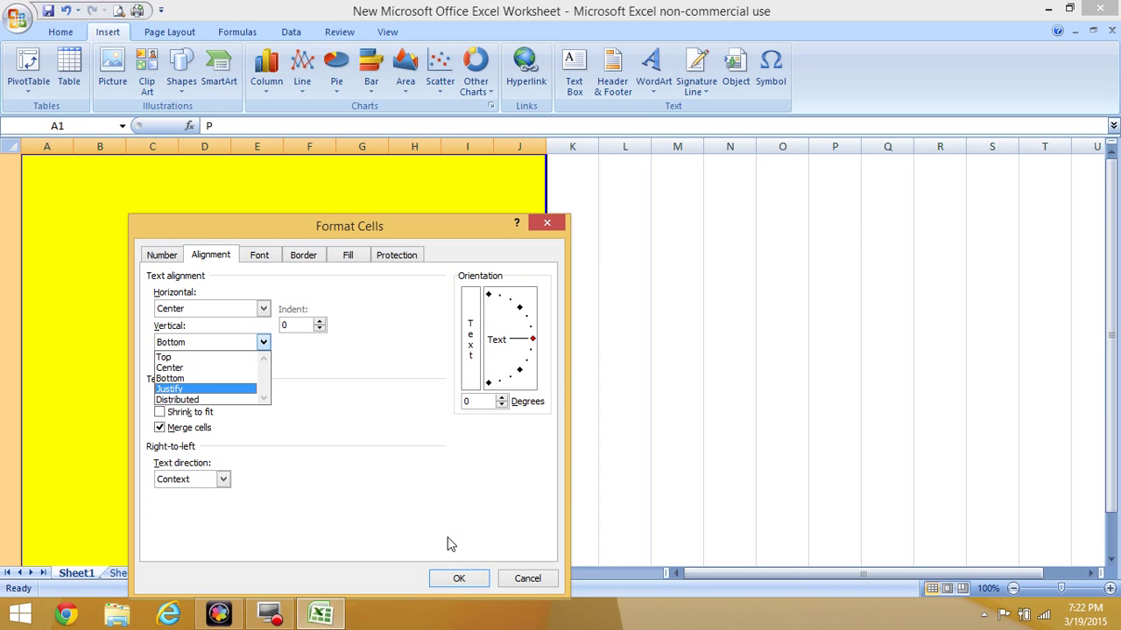
left_click(460, 577)
left_click(638, 347)
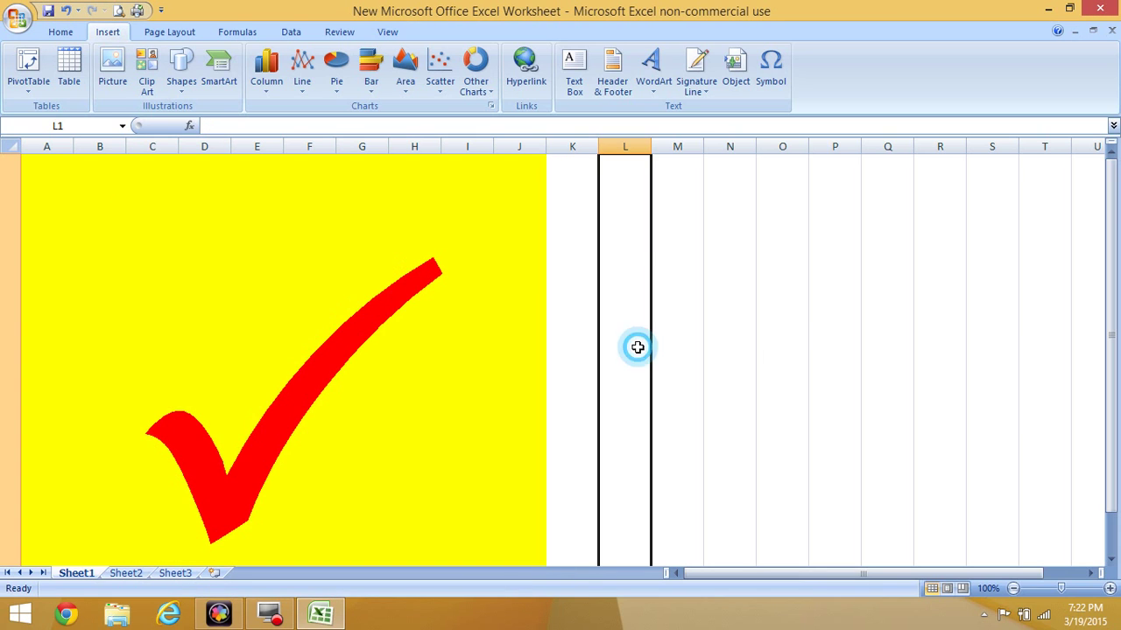
left_click(455, 324)
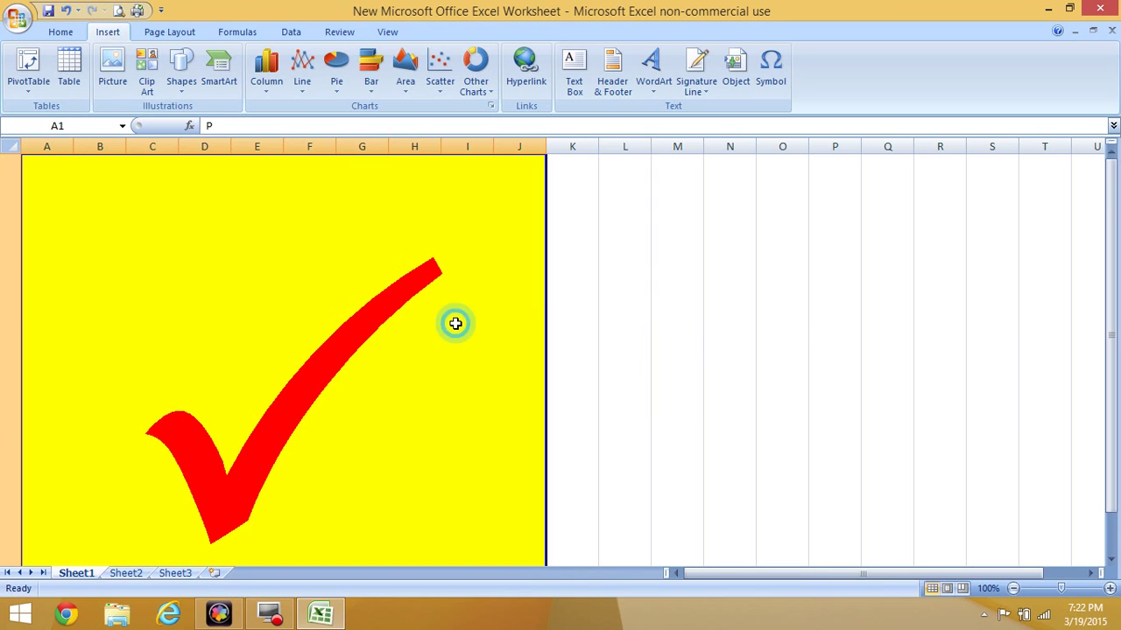